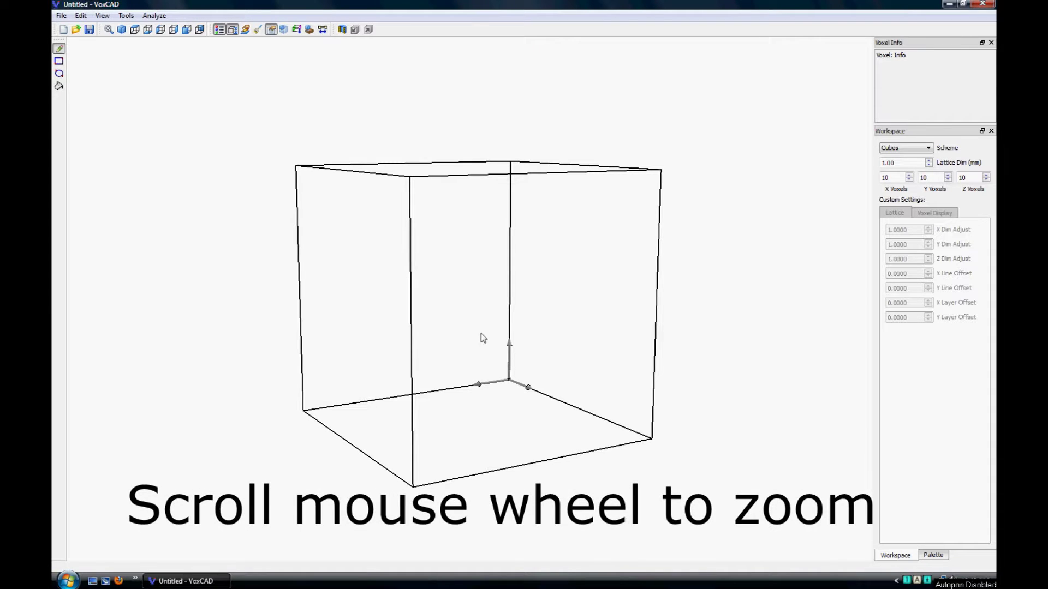
Step: Import the VoxCAD-Starter-Settings.vxa file through File > Import > Simulation
scroll(483, 338, up, 5)
scroll(480, 334, down, 6)
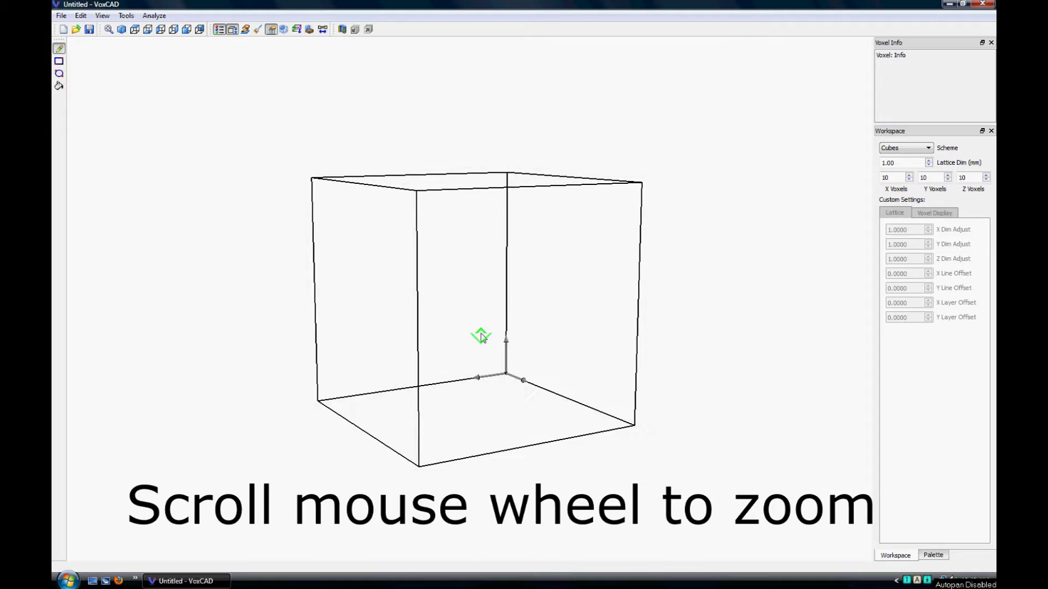
middle_drag(426, 281, 460, 329)
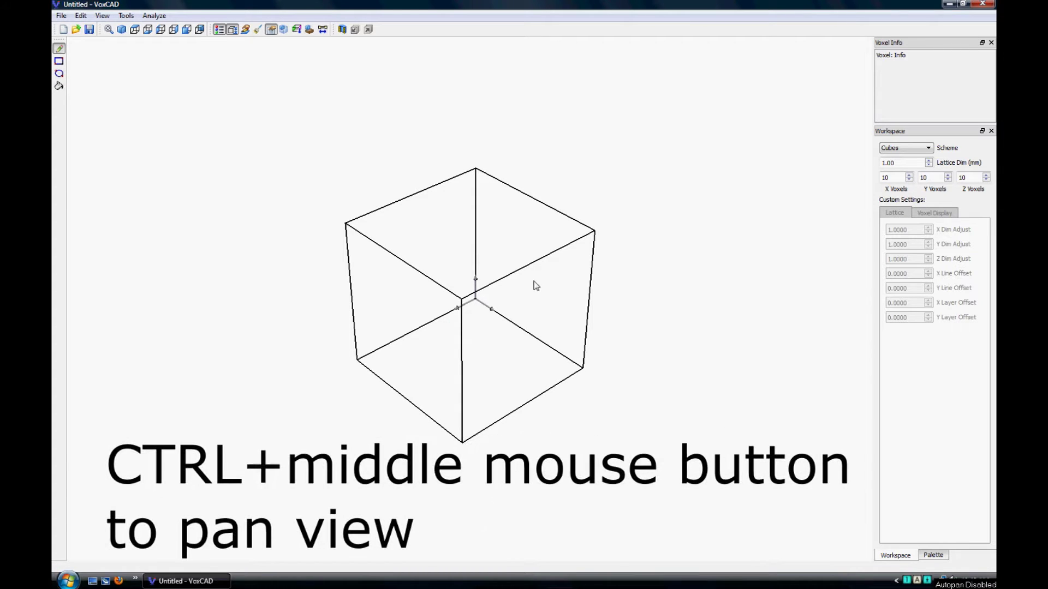
mouse_move(534, 284)
ctrl+middle_down()
mouse_move(489, 306)
mouse_move(329, 264)
mouse_move(420, 241)
mouse_move(576, 359)
mouse_move(629, 222)
mouse_move(591, 217)
mouse_move(483, 302)
mouse_move(527, 272)
ctrl+middle_up()
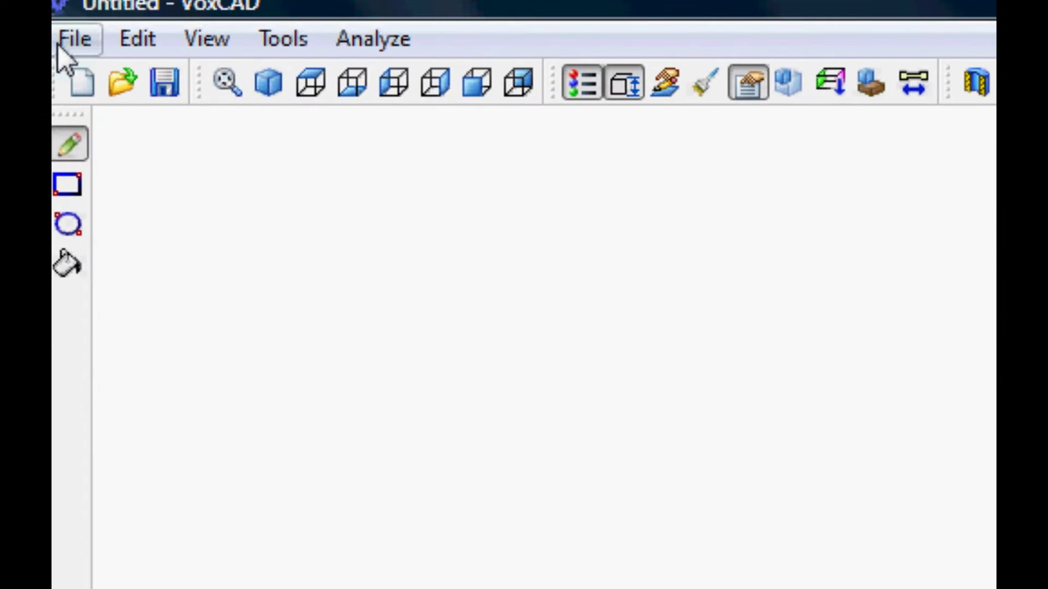
click(58, 46)
mouse_move(165, 276)
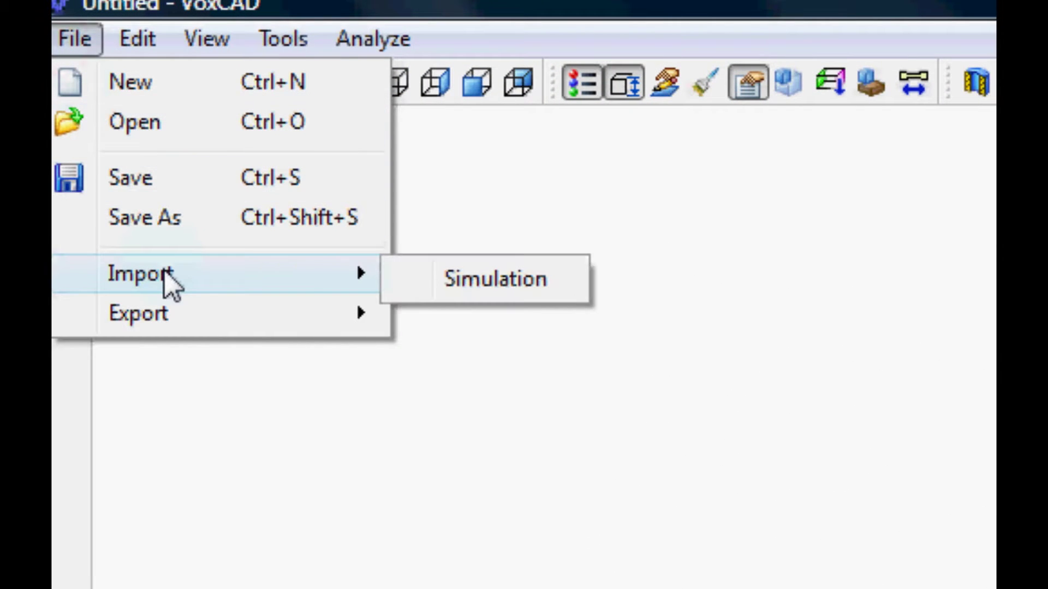
click(466, 281)
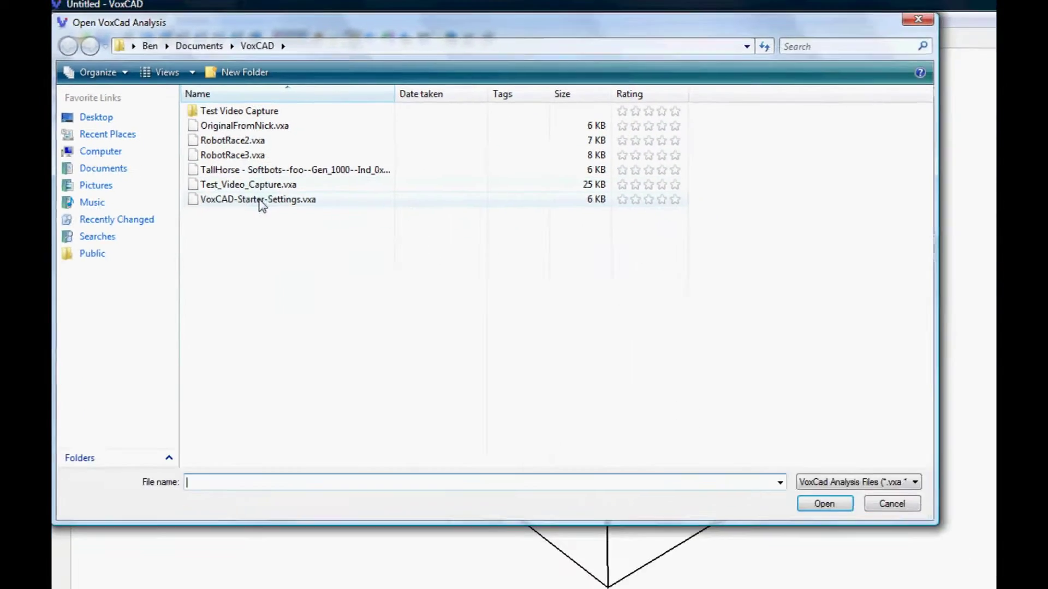
click(262, 204)
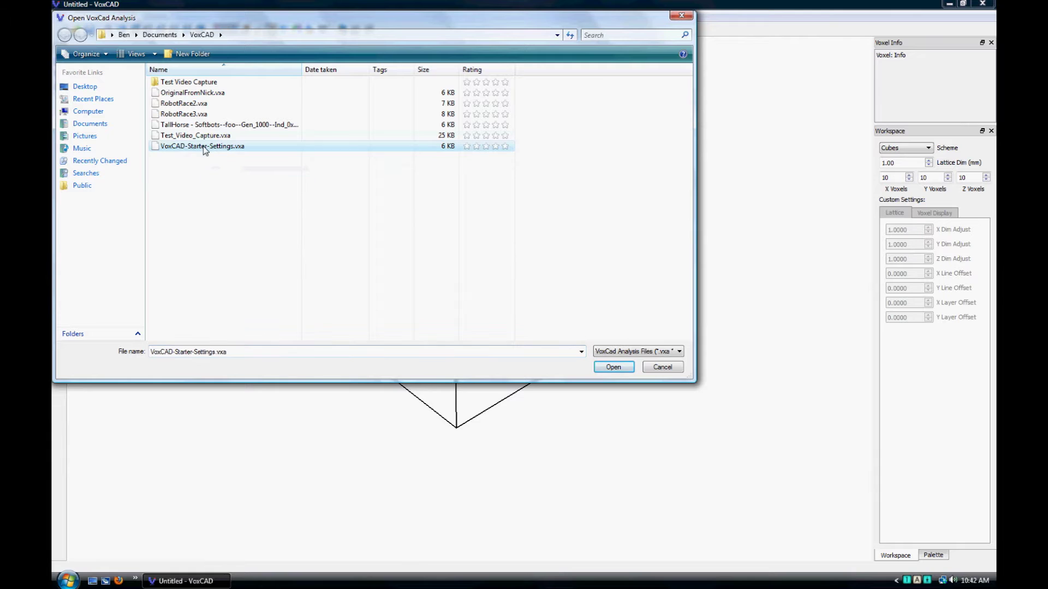
click(611, 369)
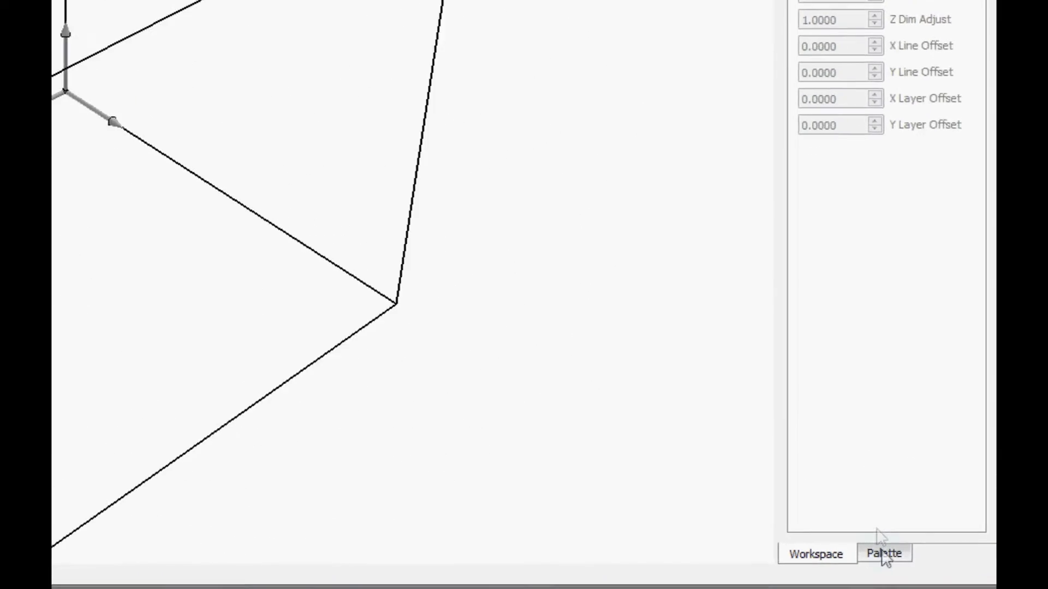
Step: Show the Palette and select Passive_Soft, Active_- and Passive_Hard in turn
click(832, 552)
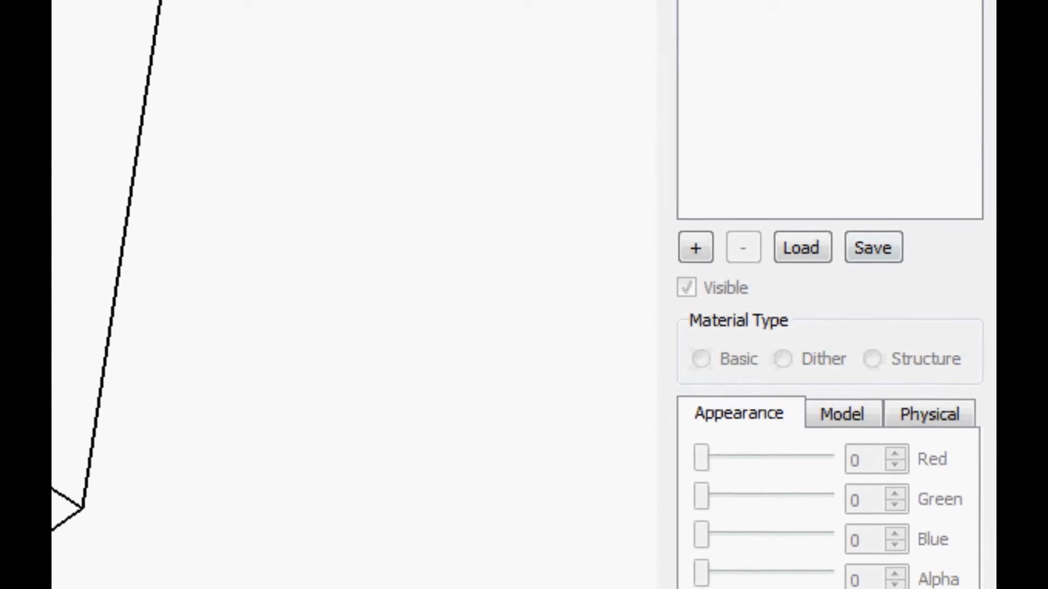
click(768, 86)
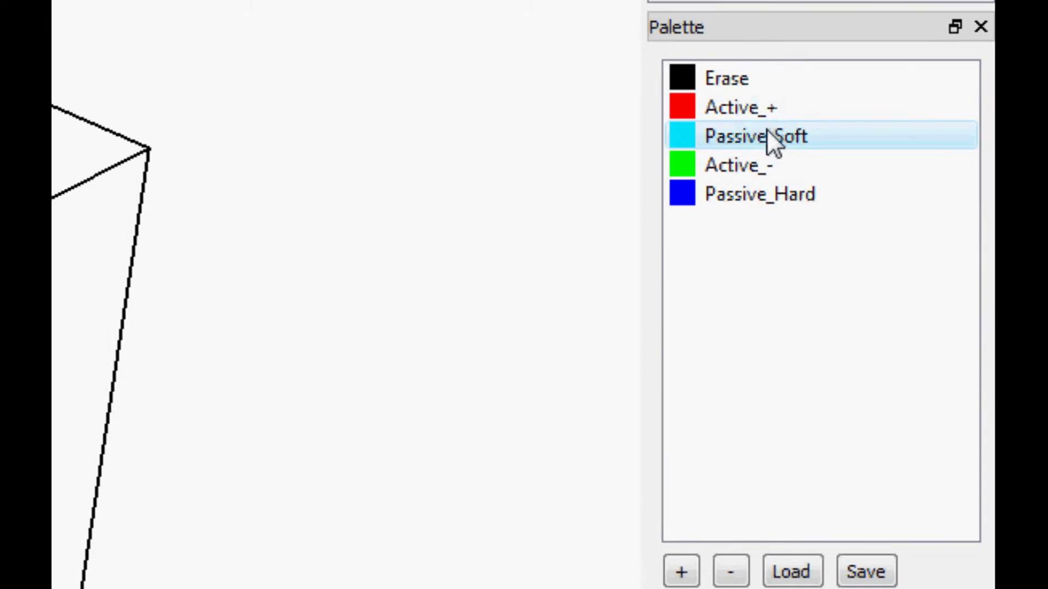
click(763, 165)
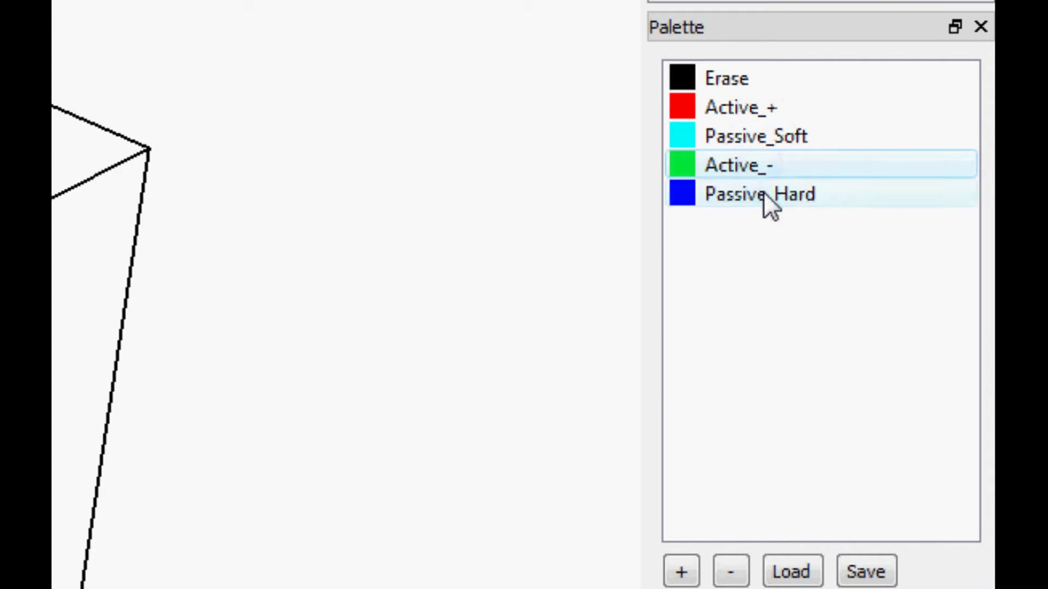
click(764, 194)
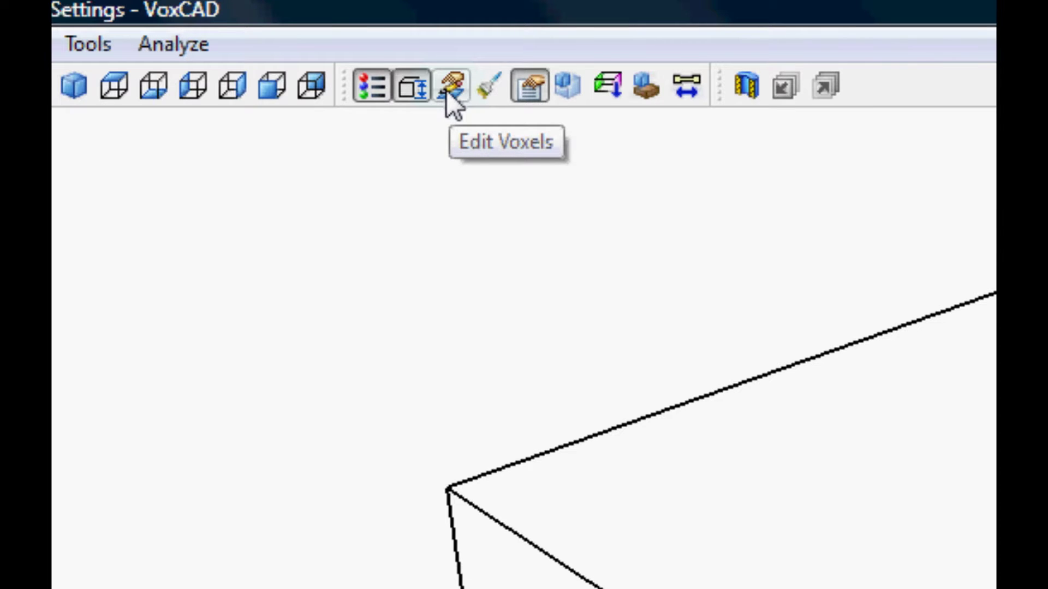
Step: Switch to the 2-D Edit Voxels grid and dock the 3D View panel at lower right
click(446, 91)
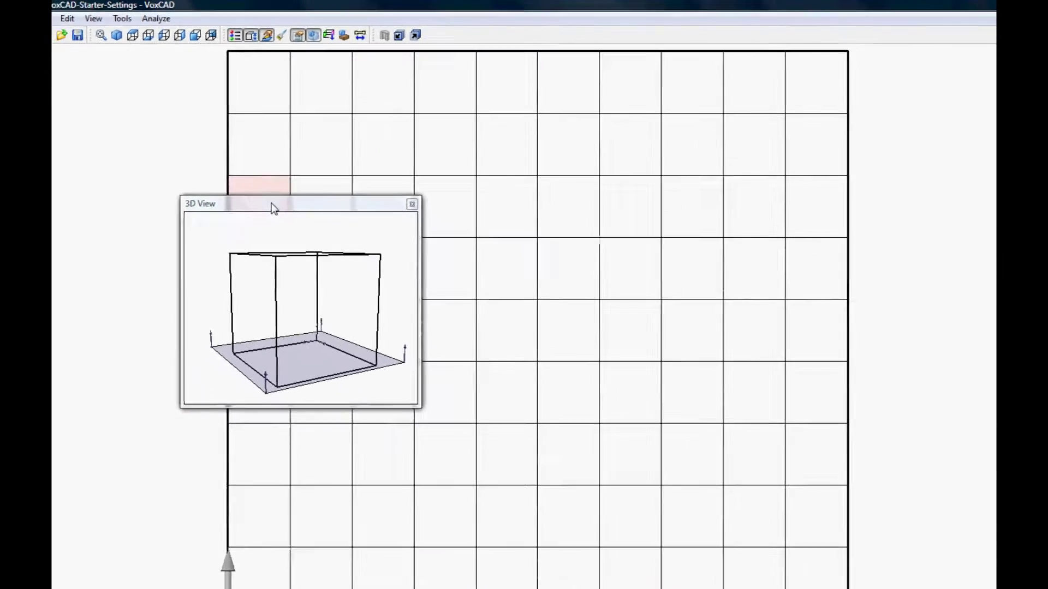
drag(390, 337, 1047, 588)
drag(663, 309, 751, 304)
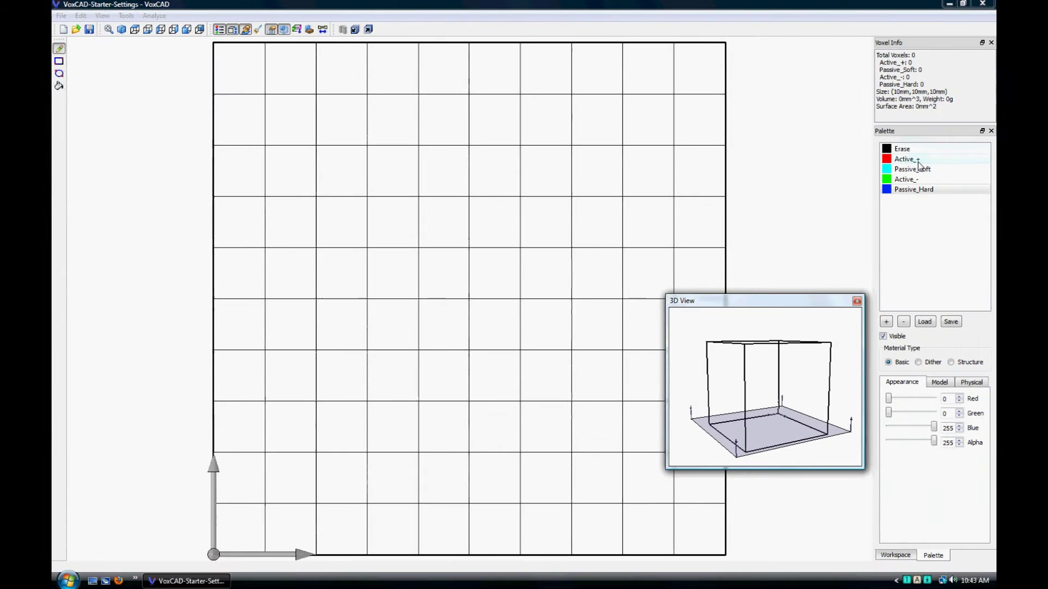
Step: Pencil-paint red Active_+ voxels top-left and draw a cyan Passive_Soft rectangle top-right
click(918, 161)
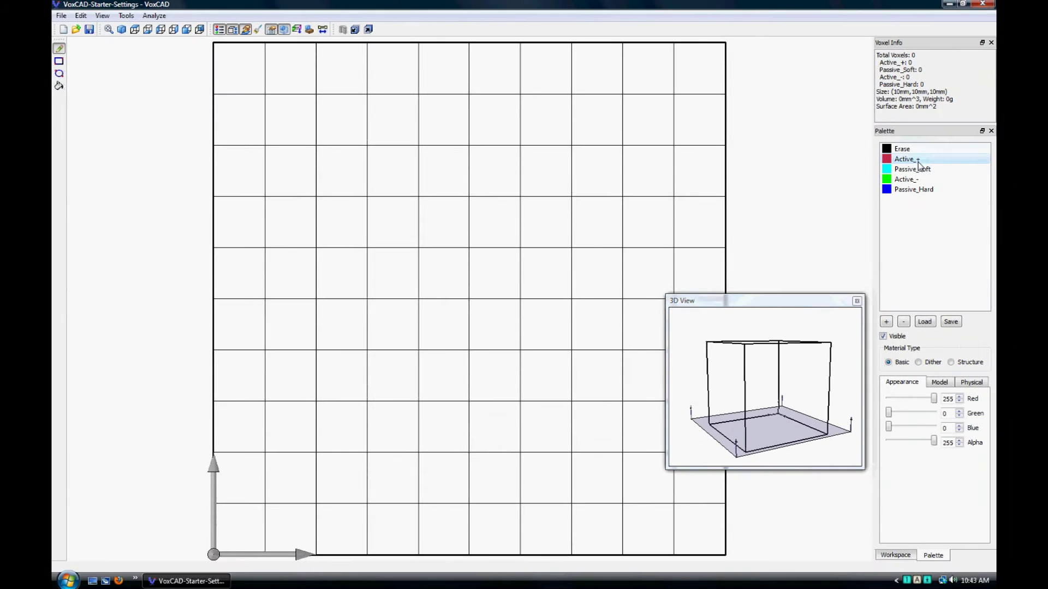
mouse_move(291, 68)
mouse_down()
mouse_move(238, 120)
mouse_move(391, 253)
mouse_move(433, 138)
mouse_move(306, 73)
mouse_up()
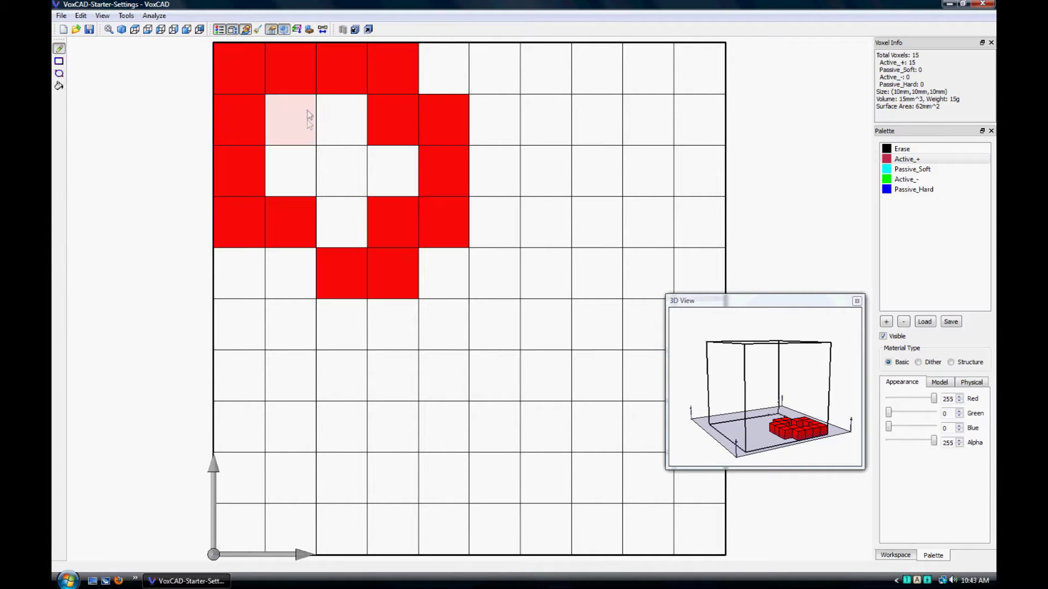
click(922, 172)
click(59, 61)
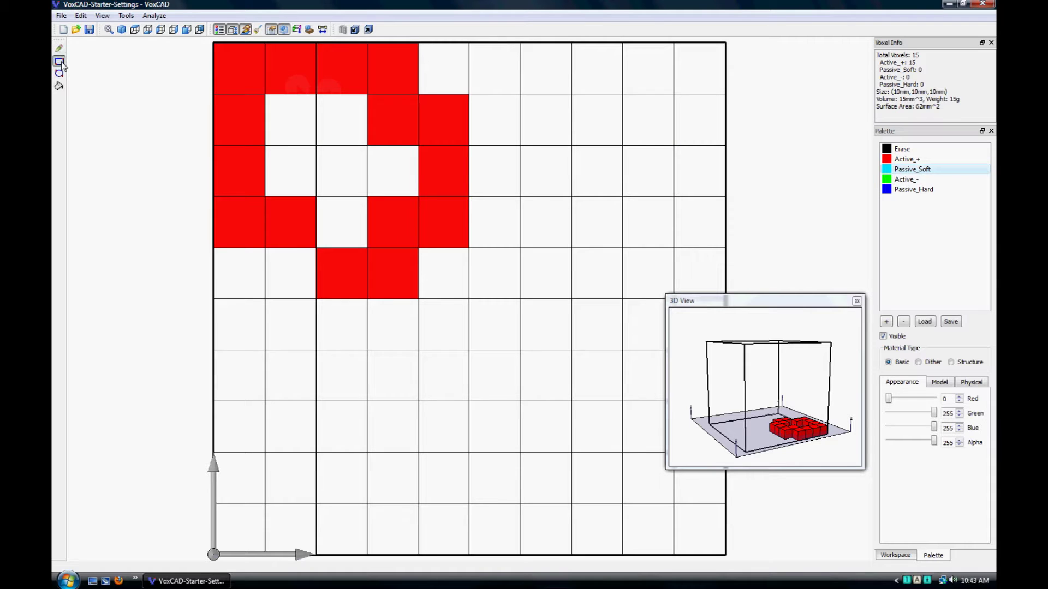
drag(705, 90, 566, 263)
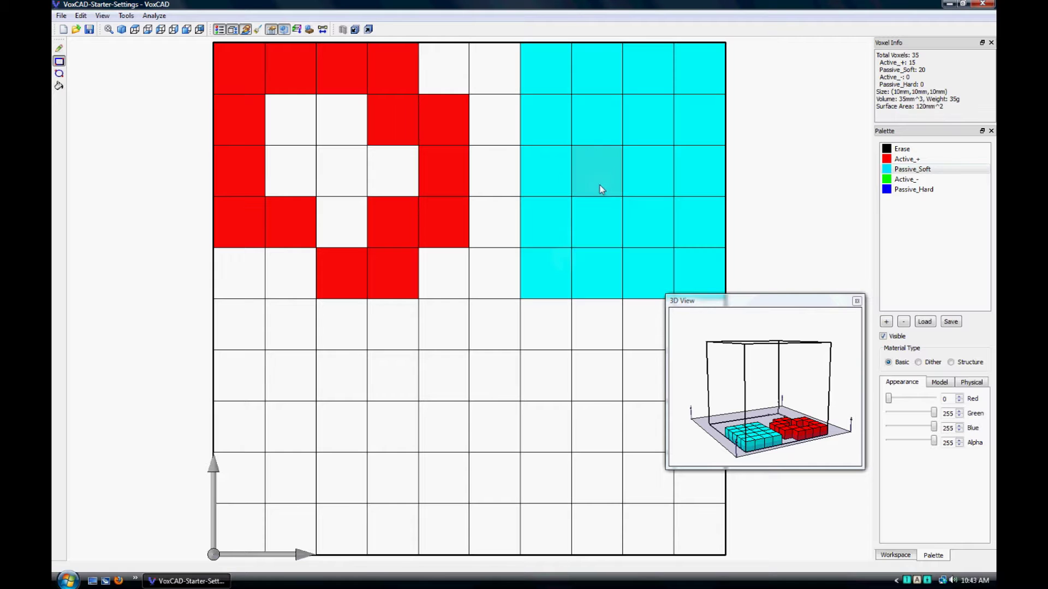
Step: Draw a green Active_- ellipse across the middle and bucket-fill the lower-right gap with blue Passive_Hard
click(905, 179)
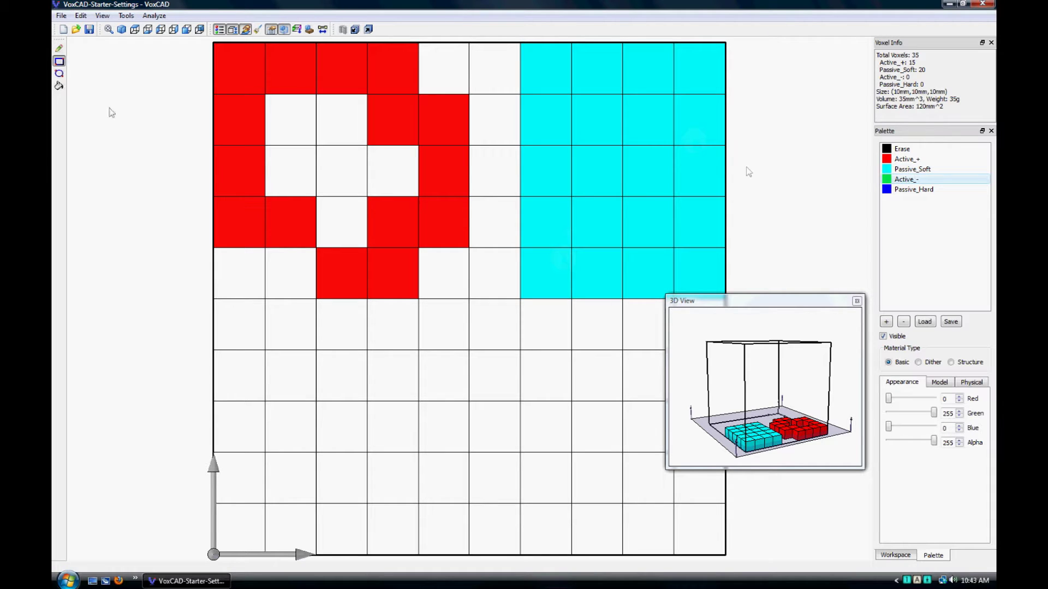
click(59, 74)
drag(221, 217, 557, 510)
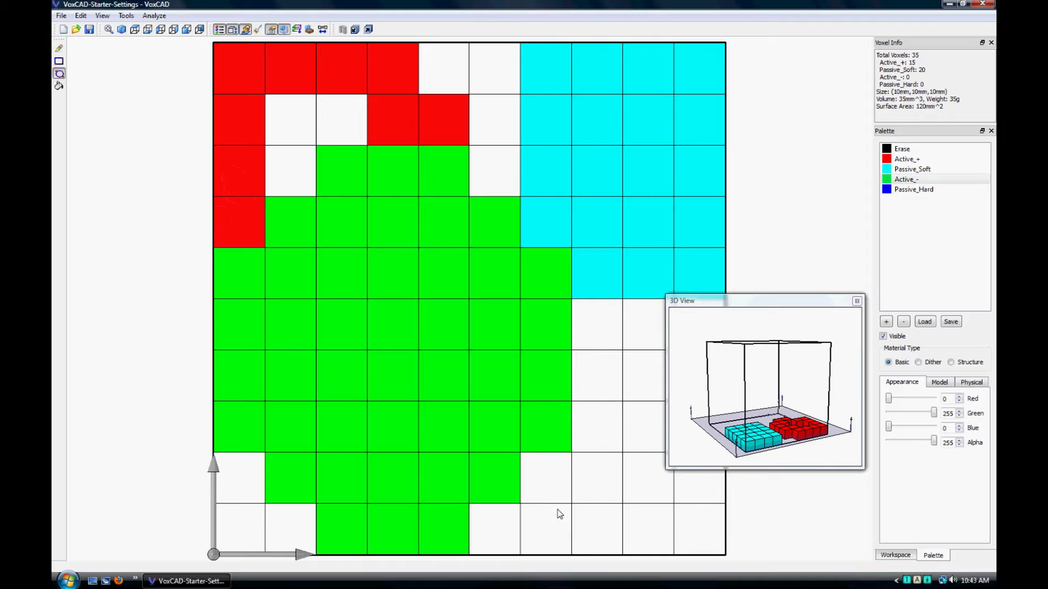
click(907, 191)
click(58, 86)
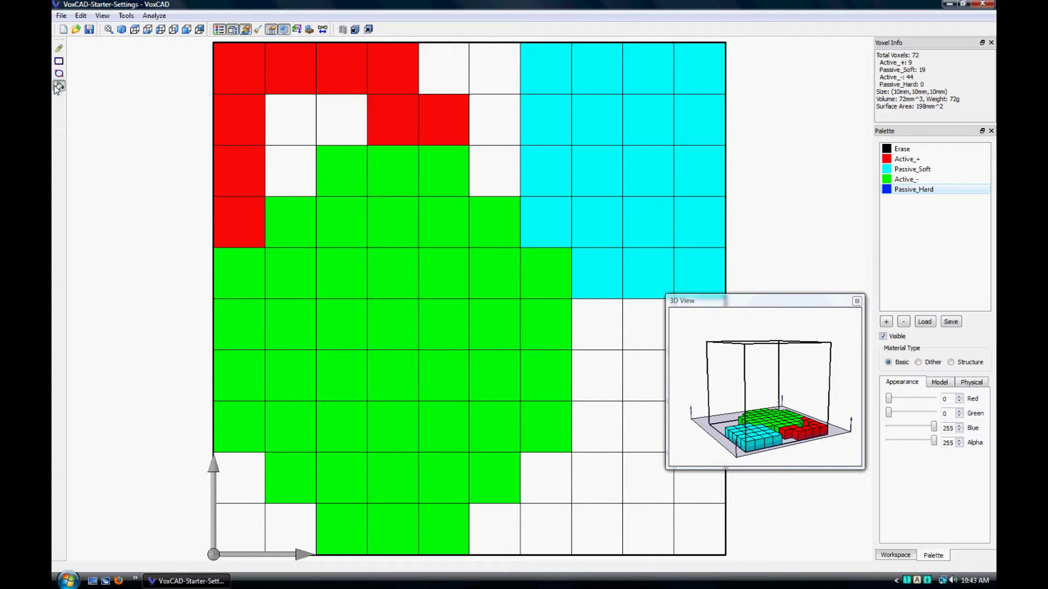
click(595, 382)
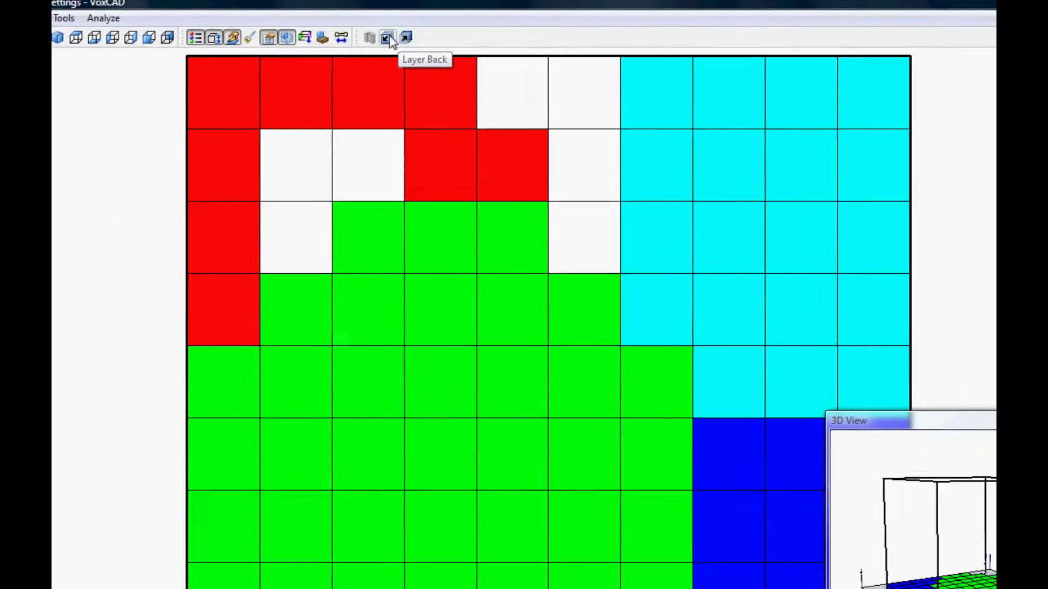
Step: Step up two layers and then back down to the painted bottom layer
click(388, 38)
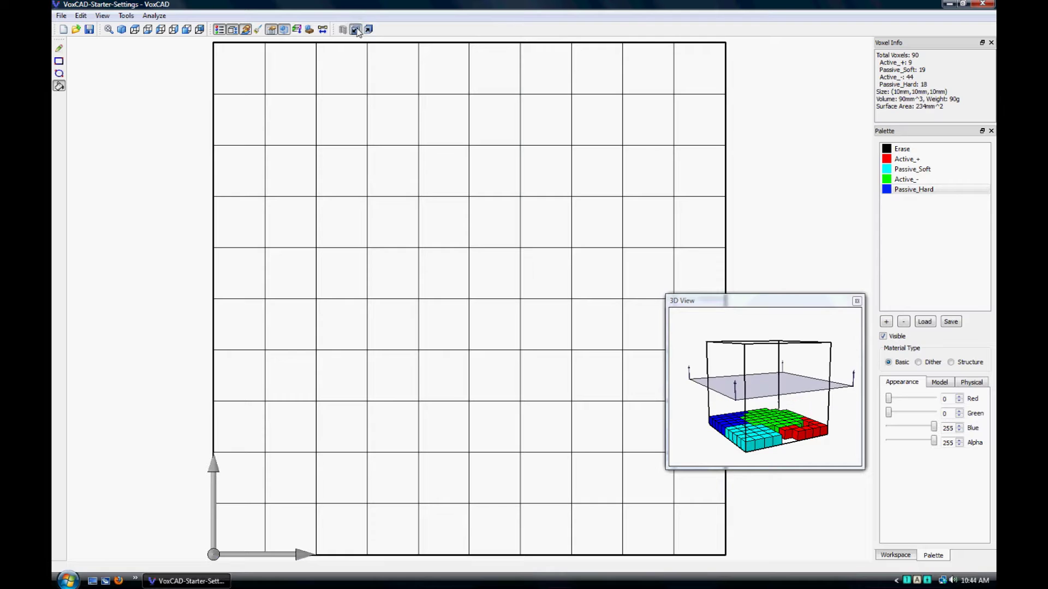
click(356, 30)
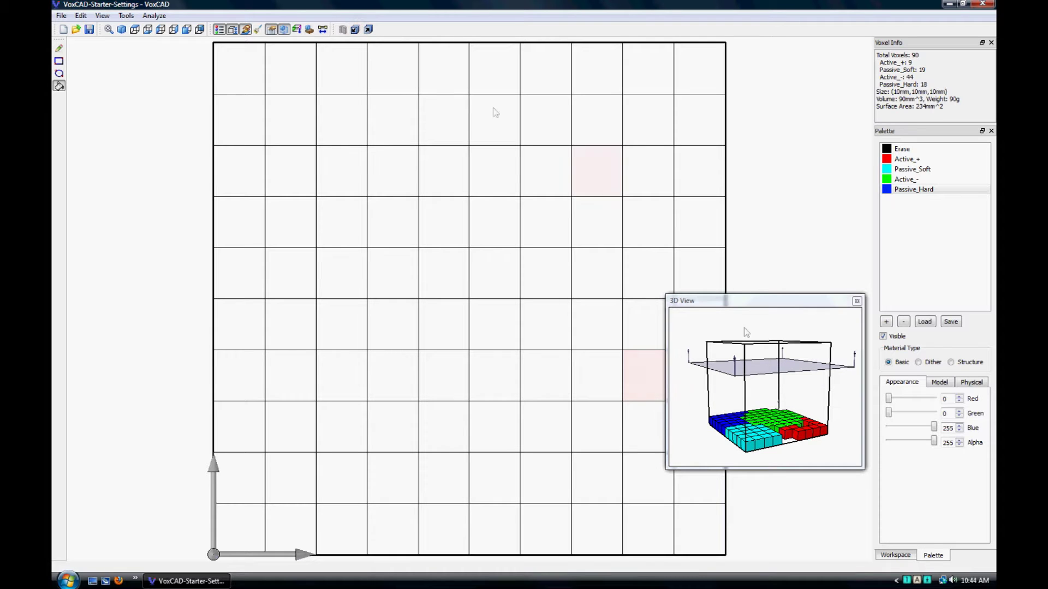
click(368, 29)
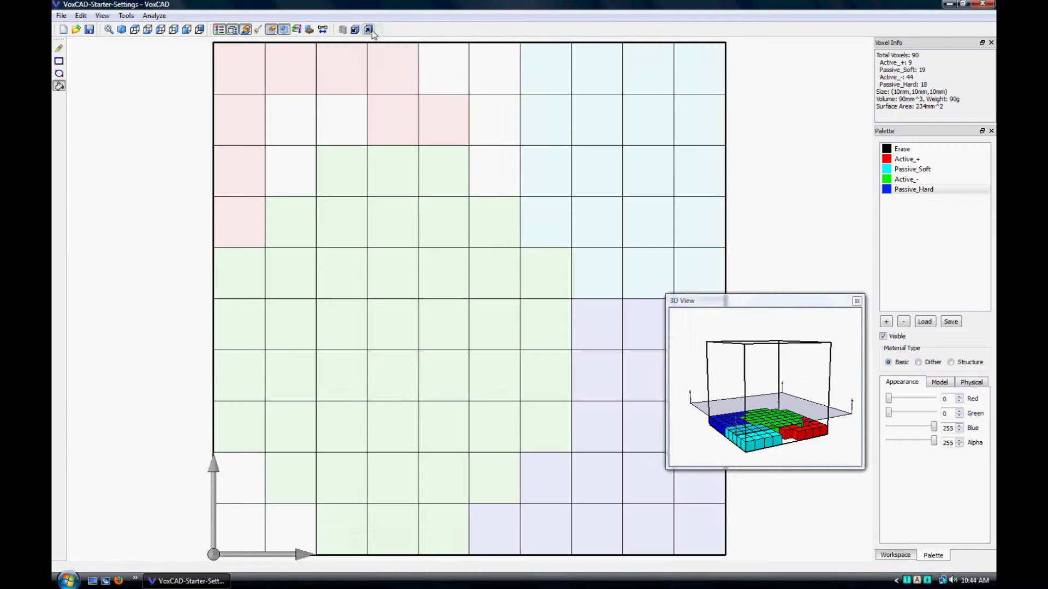
click(372, 32)
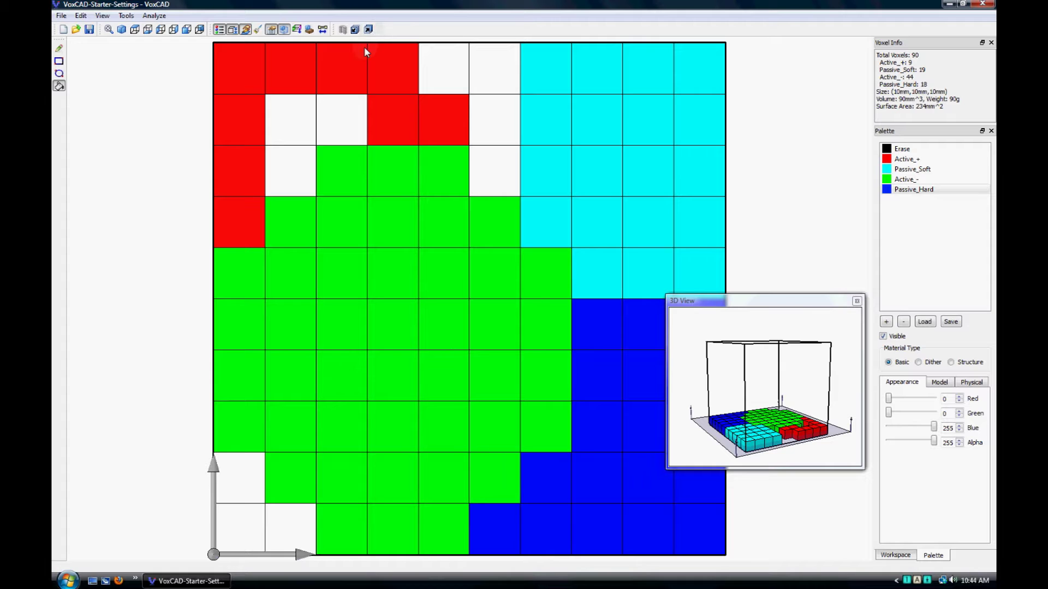
Step: With Erase selected, remove some green voxels by pencil, then clear the whole layer with a rectangle
click(903, 149)
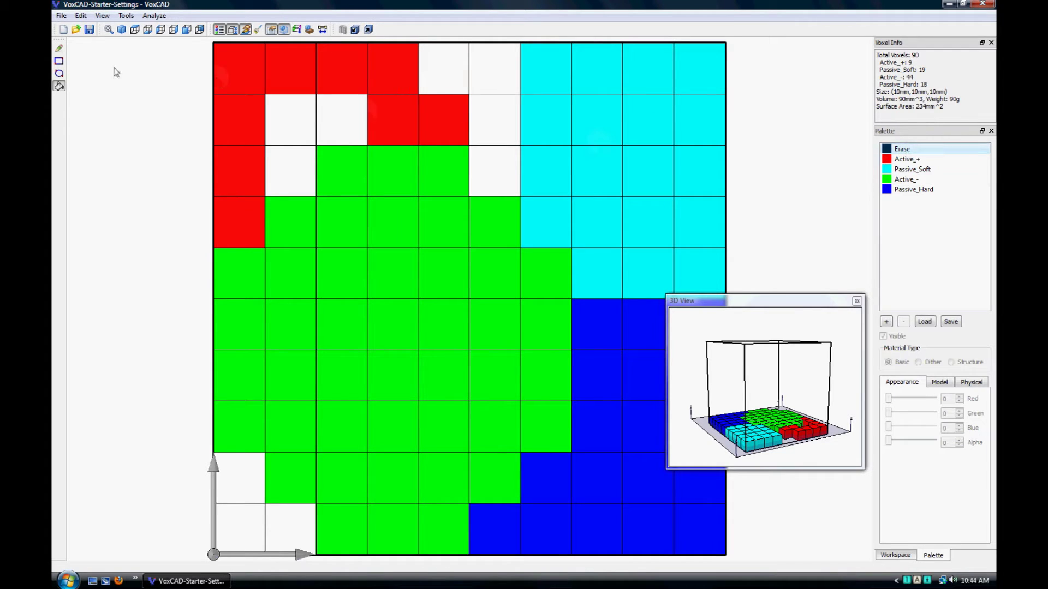
click(59, 48)
drag(405, 447, 406, 444)
mouse_move(304, 363)
mouse_down()
mouse_move(276, 400)
mouse_move(257, 376)
mouse_up()
click(341, 425)
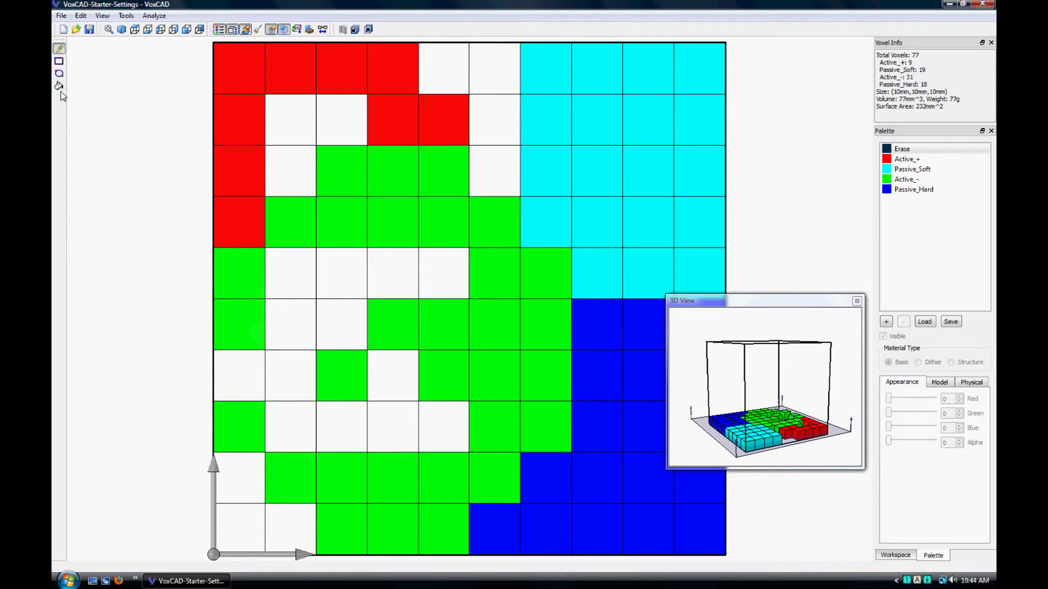
click(58, 61)
mouse_move(241, 76)
mouse_down()
mouse_move(579, 476)
mouse_move(692, 536)
mouse_up()
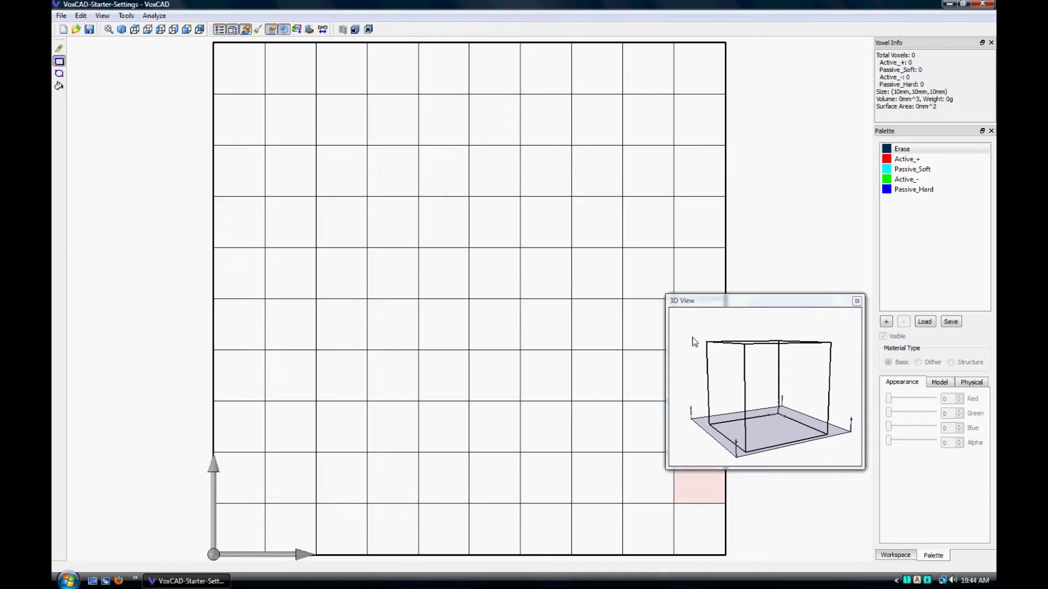
Step: Draw 2×2 squares of Active_+, Passive_Soft, Active_- and Passive_Hard on the bottom layer
click(919, 160)
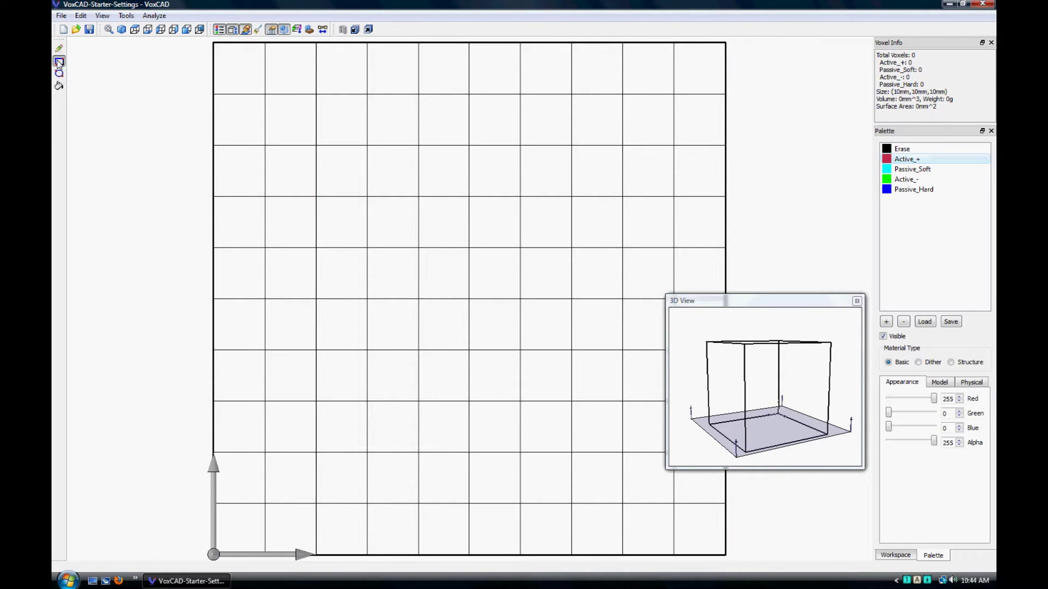
drag(329, 166, 380, 205)
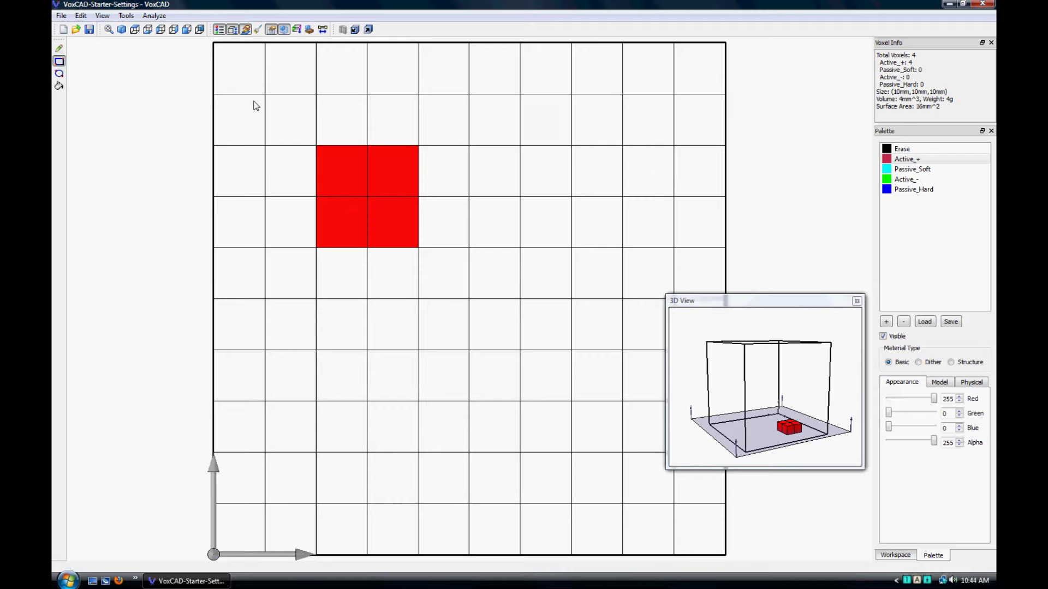
click(922, 170)
drag(545, 169, 590, 215)
click(905, 181)
drag(330, 371, 392, 408)
click(922, 191)
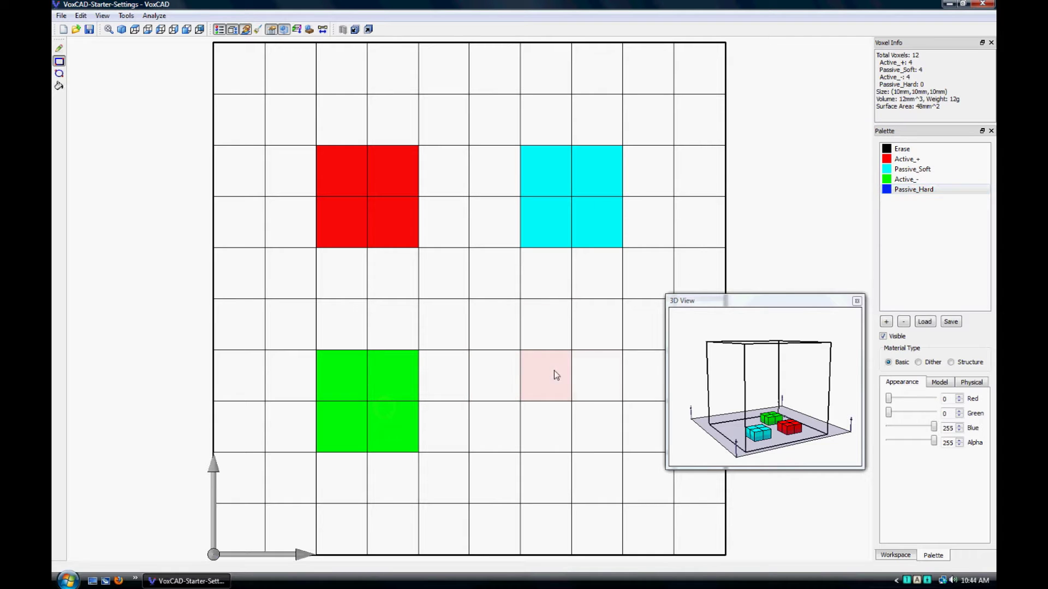
drag(554, 374, 595, 415)
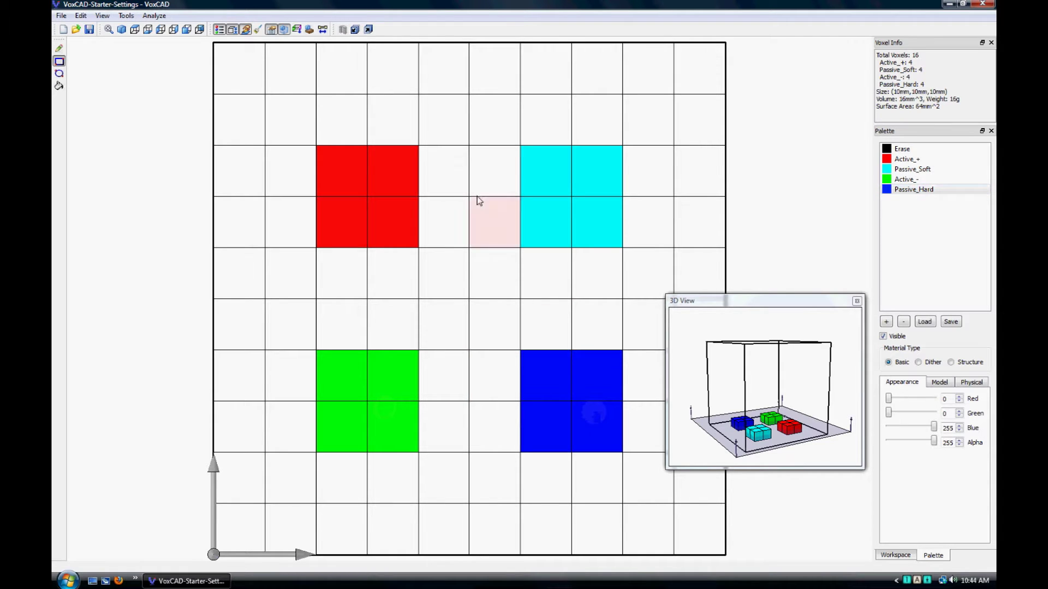
Step: On the next layer up, redraw all four 2×2 squares in their matching materials
click(355, 31)
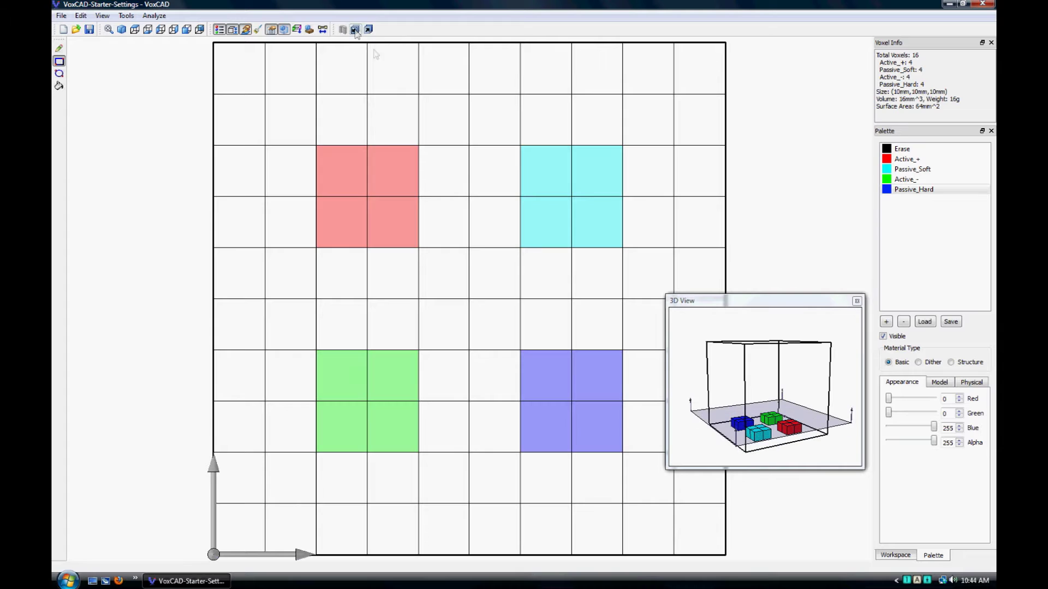
drag(548, 382, 575, 419)
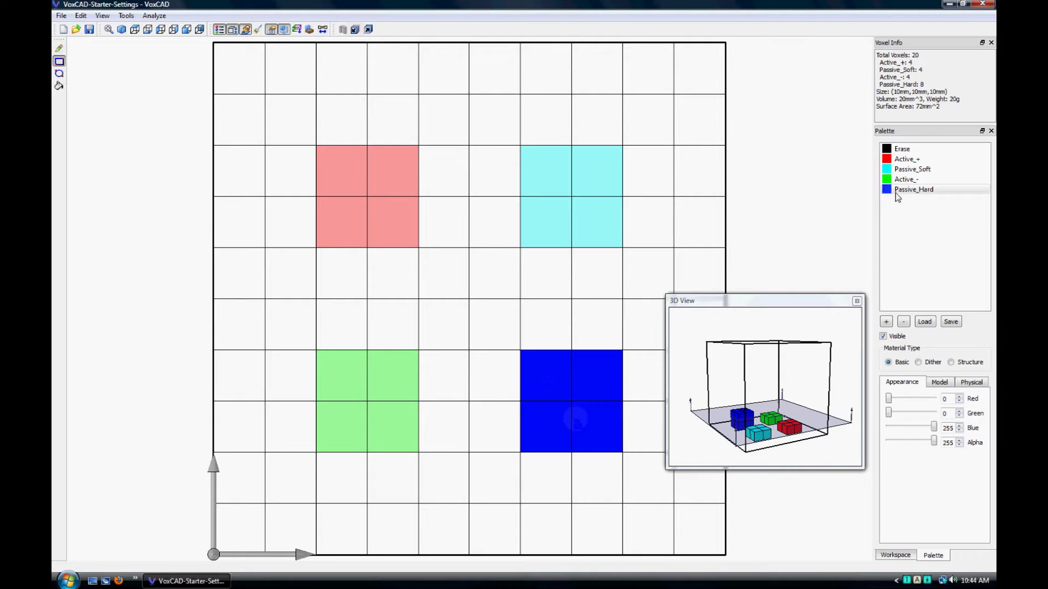
click(906, 180)
drag(349, 382, 385, 425)
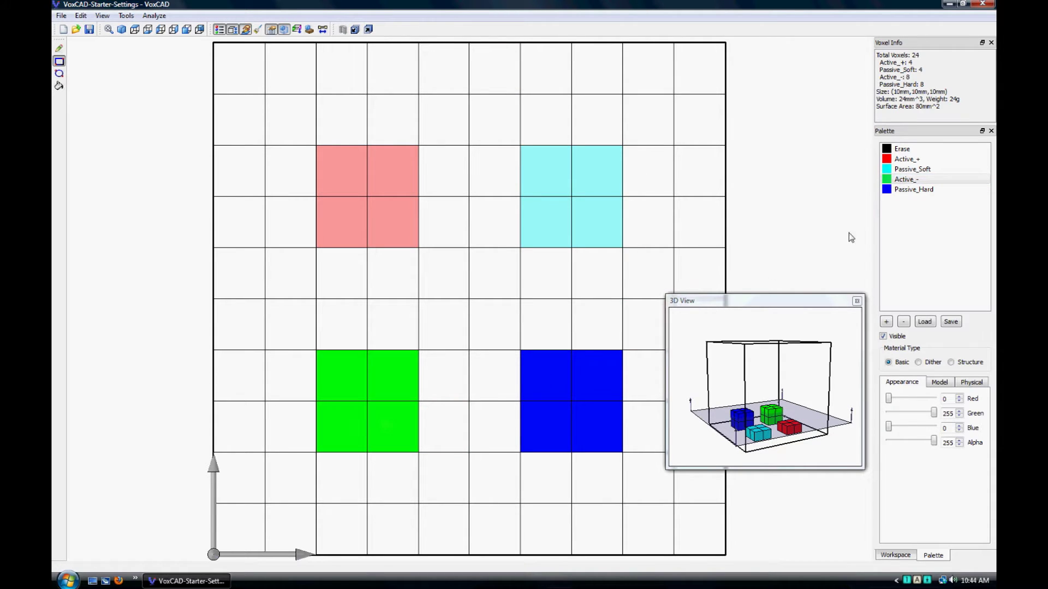
click(911, 169)
drag(557, 183, 601, 227)
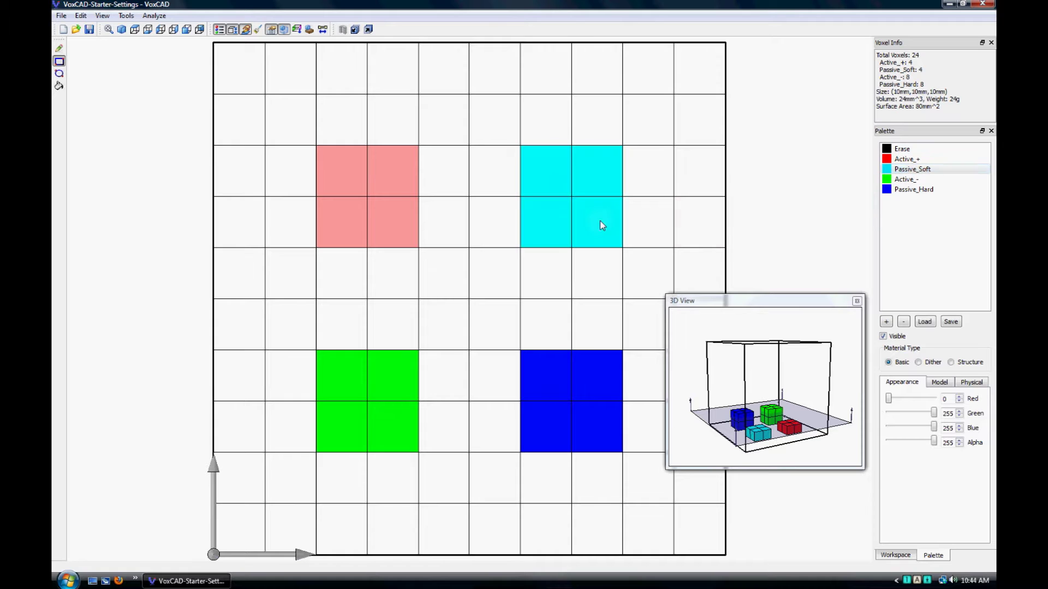
click(924, 160)
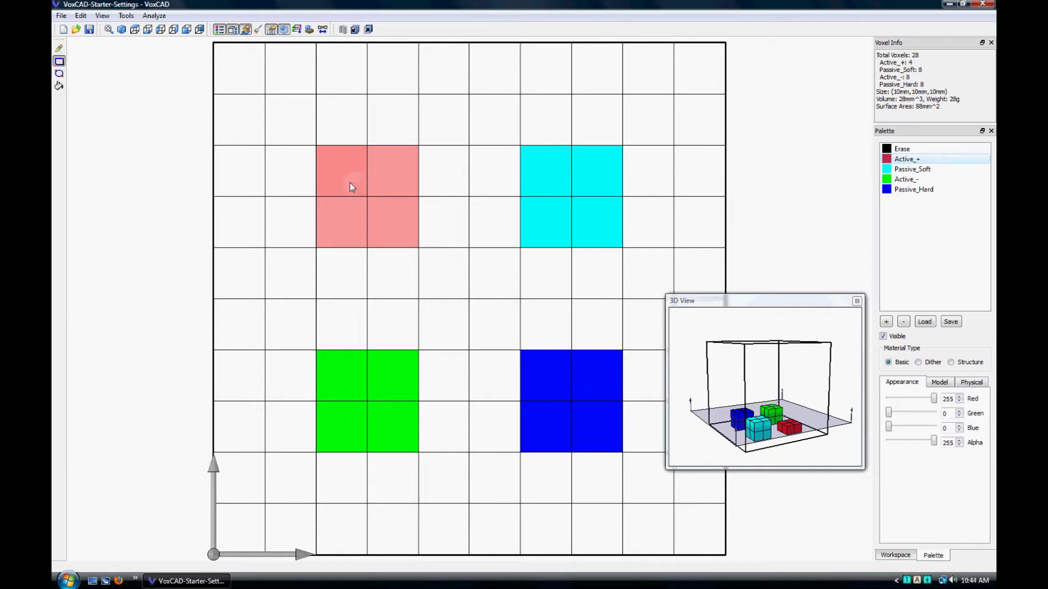
drag(351, 187, 387, 229)
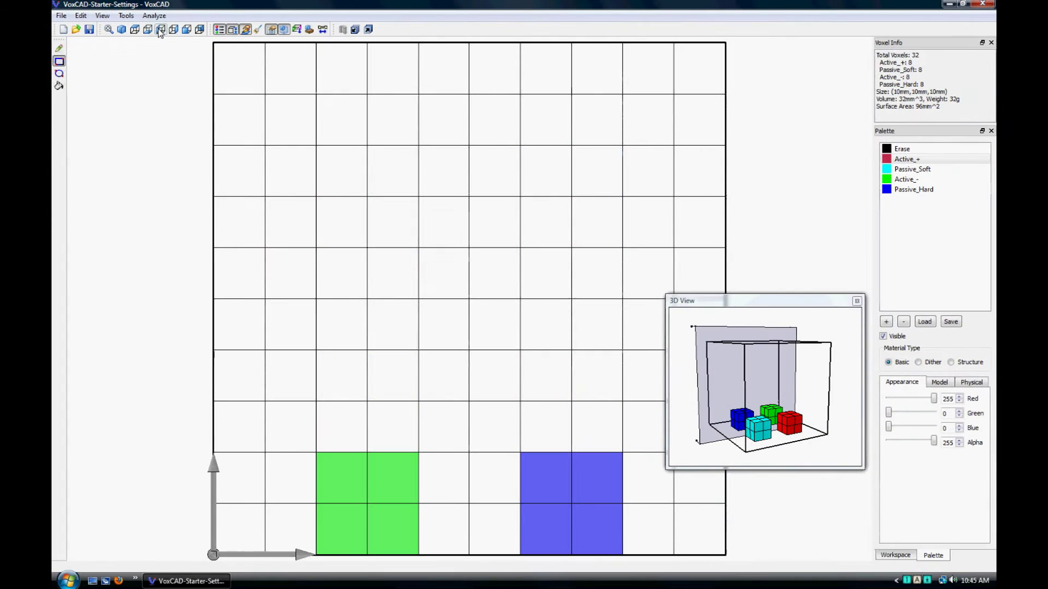
click(355, 29)
click(368, 29)
click(368, 29)
click(369, 30)
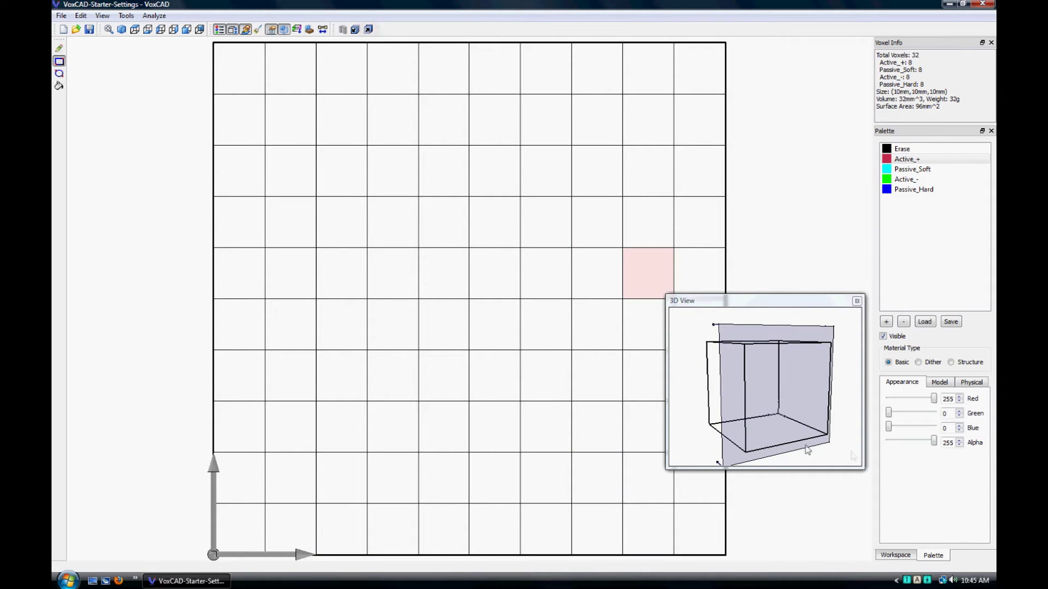
click(356, 30)
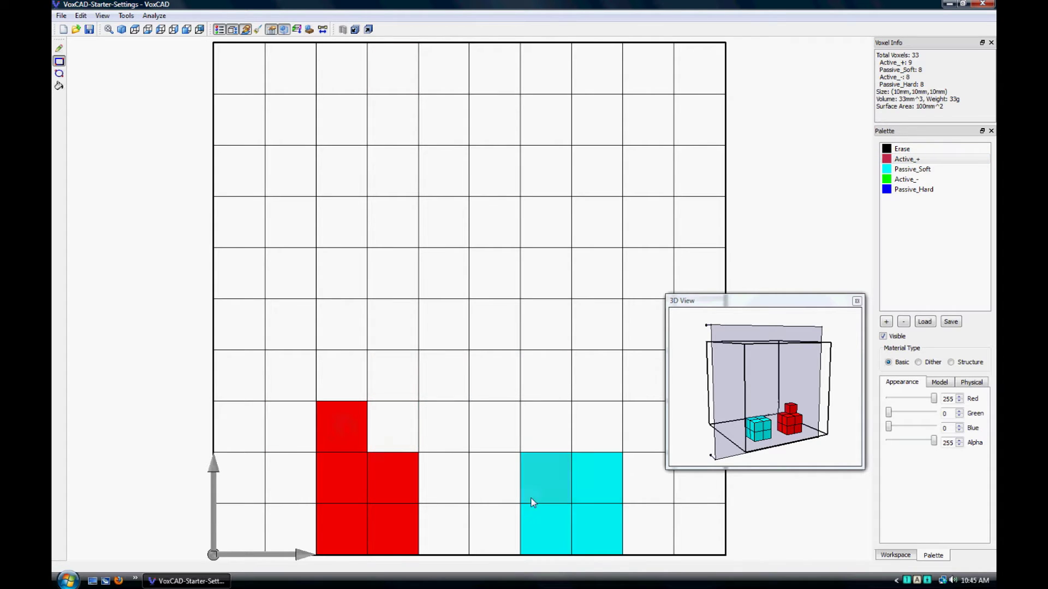
drag(421, 210, 594, 209)
mouse_move(339, 170)
mouse_down()
mouse_move(327, 221)
mouse_move(336, 278)
mouse_up()
click(901, 149)
mouse_move(292, 117)
mouse_down()
mouse_move(262, 112)
mouse_move(647, 327)
mouse_up()
click(348, 421)
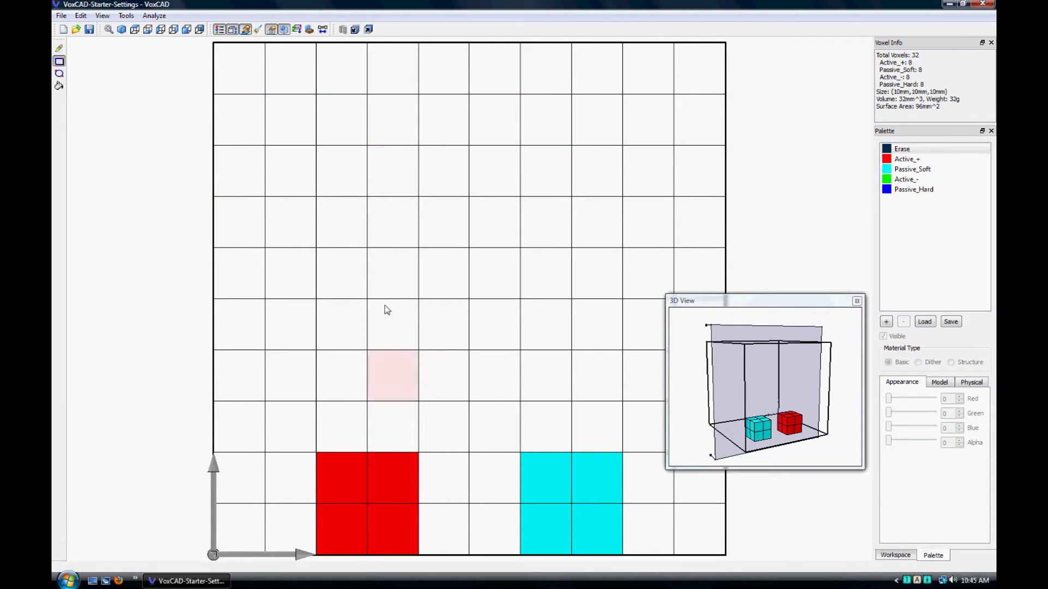
Step: View the four cubes in full 3D, orbited from above and zoomed in, then enter the Physics Sandbox
click(246, 31)
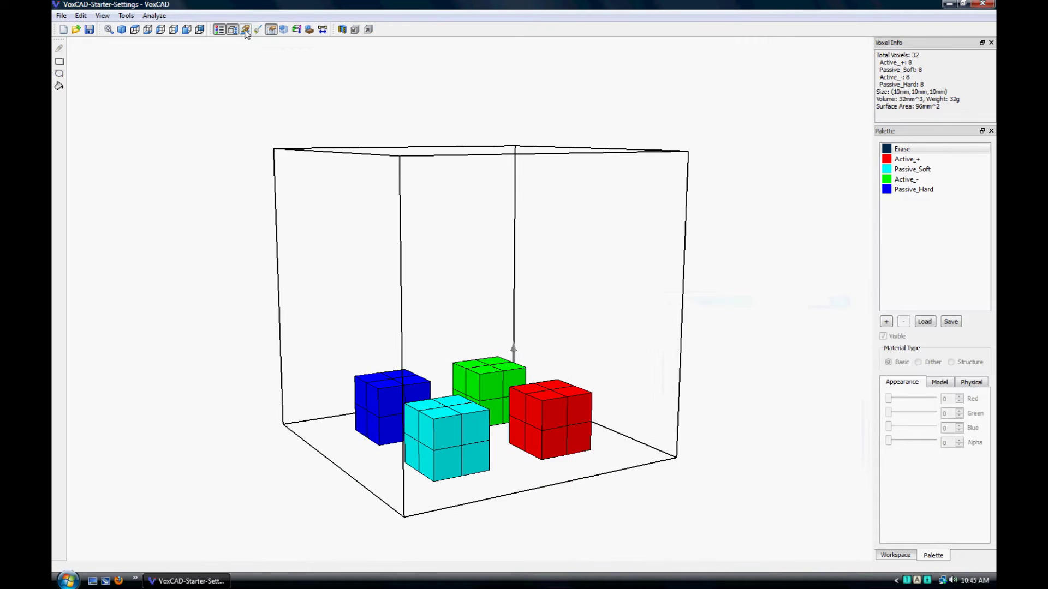
drag(486, 173, 535, 215)
scroll(523, 225, up, 1)
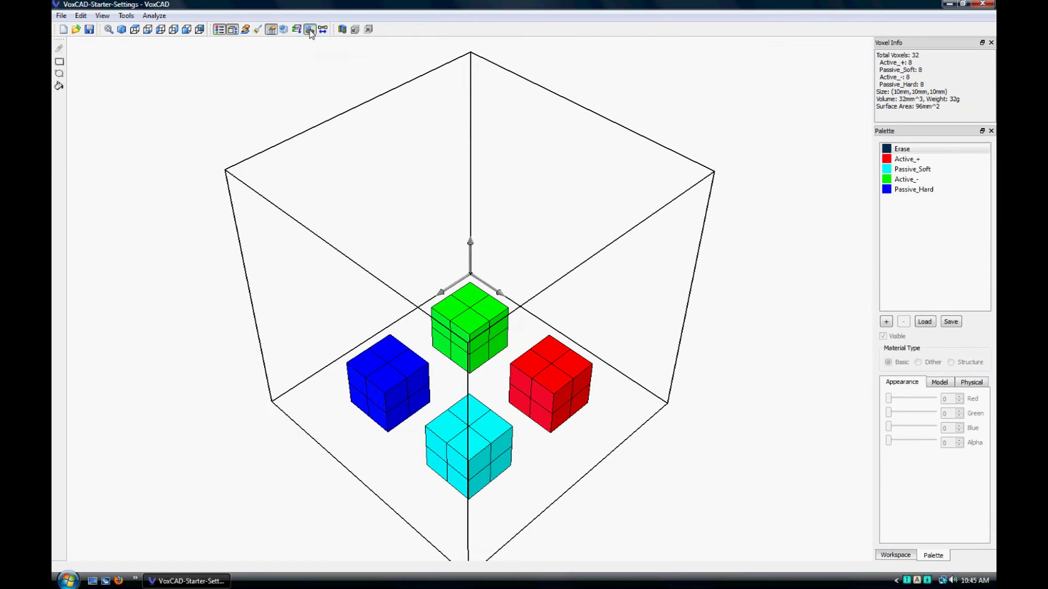
click(310, 30)
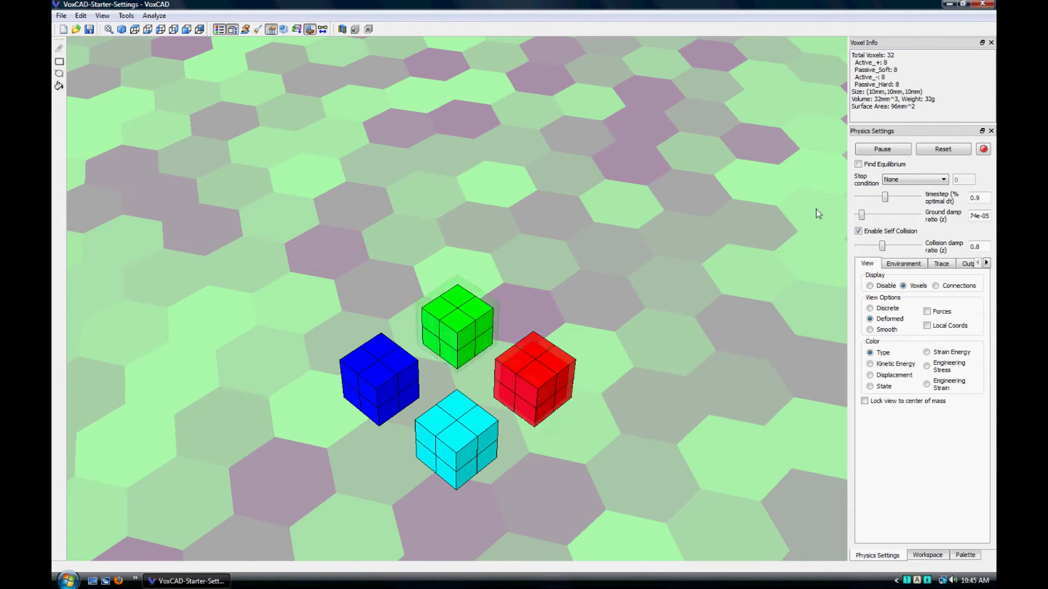
Step: Start and pause the cube simulation several times, reset it, and orbit from ground level to above
click(883, 151)
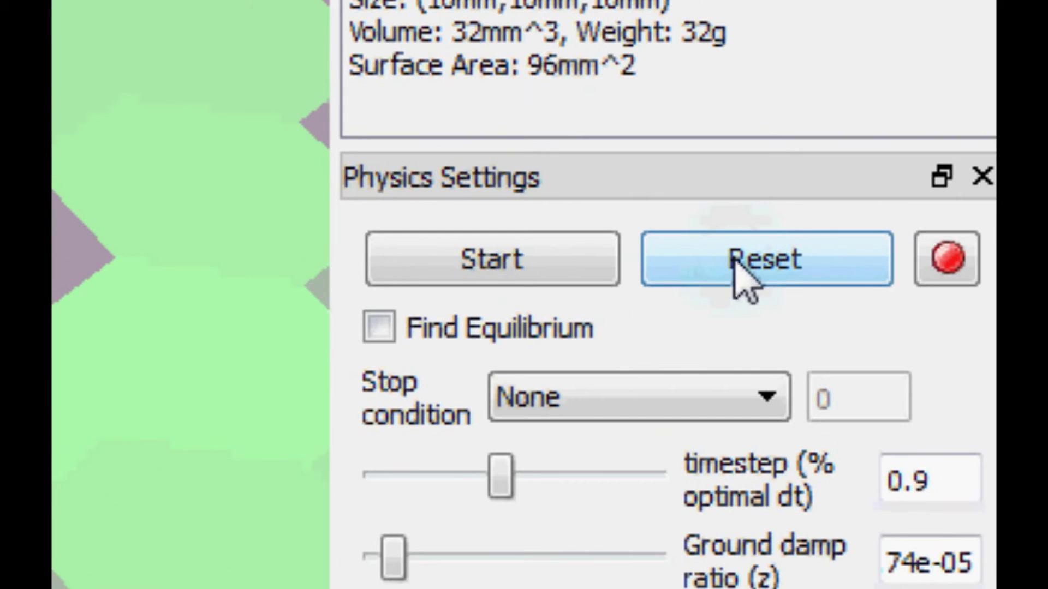
click(511, 268)
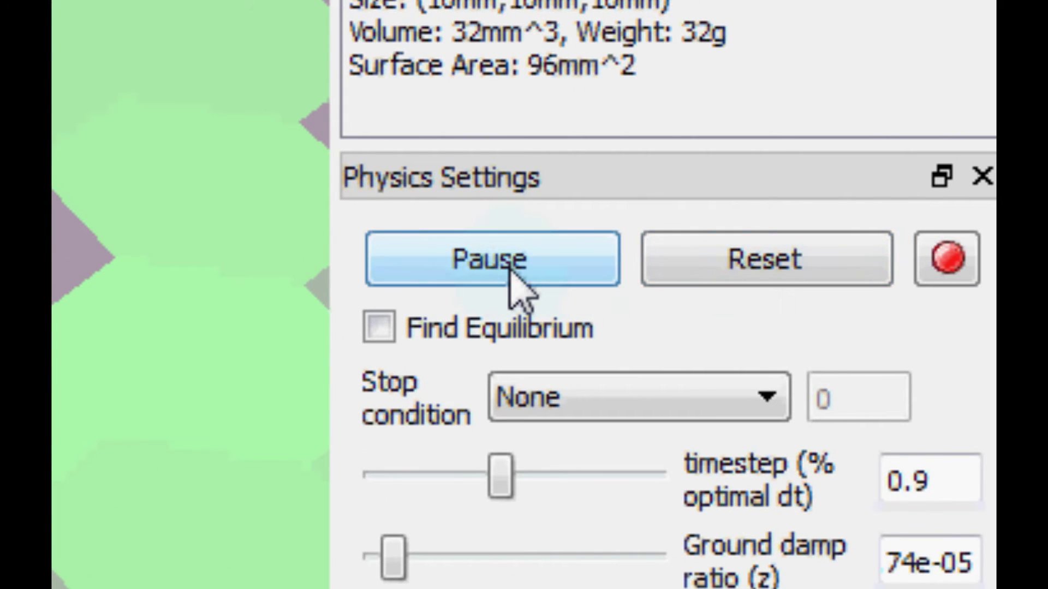
click(510, 268)
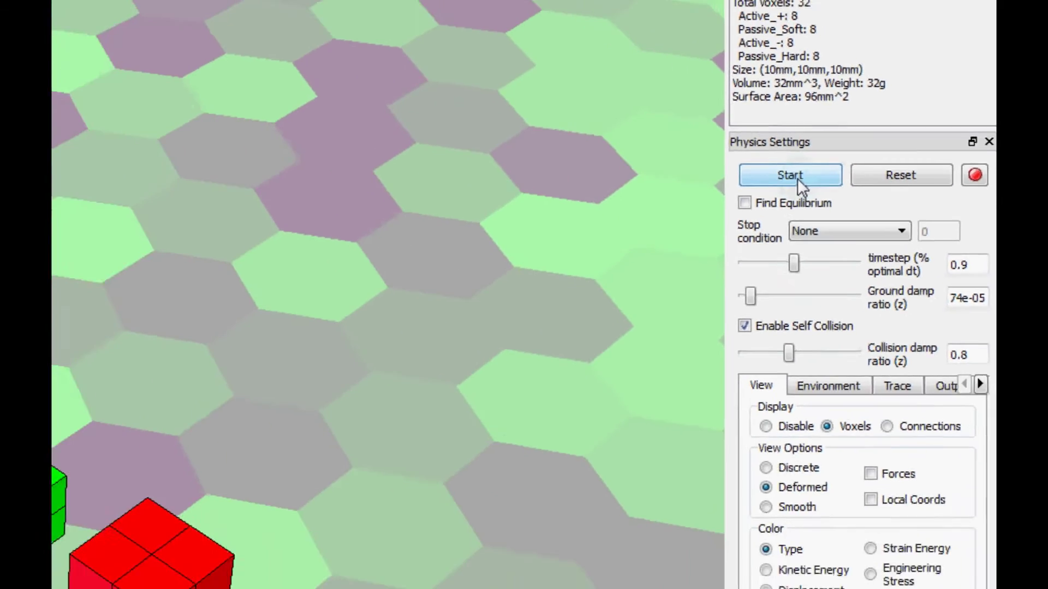
click(510, 267)
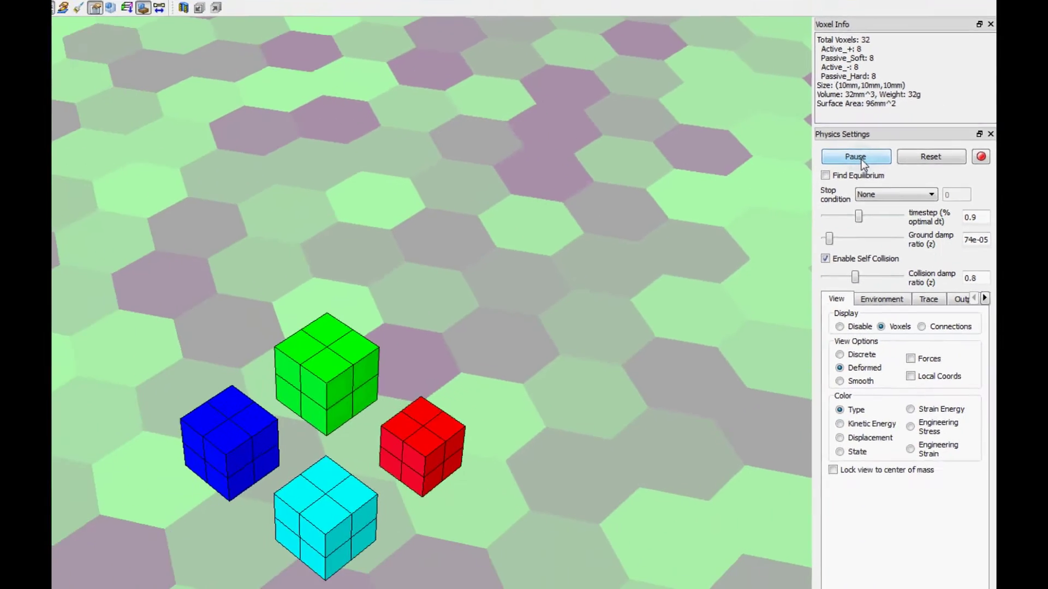
click(862, 159)
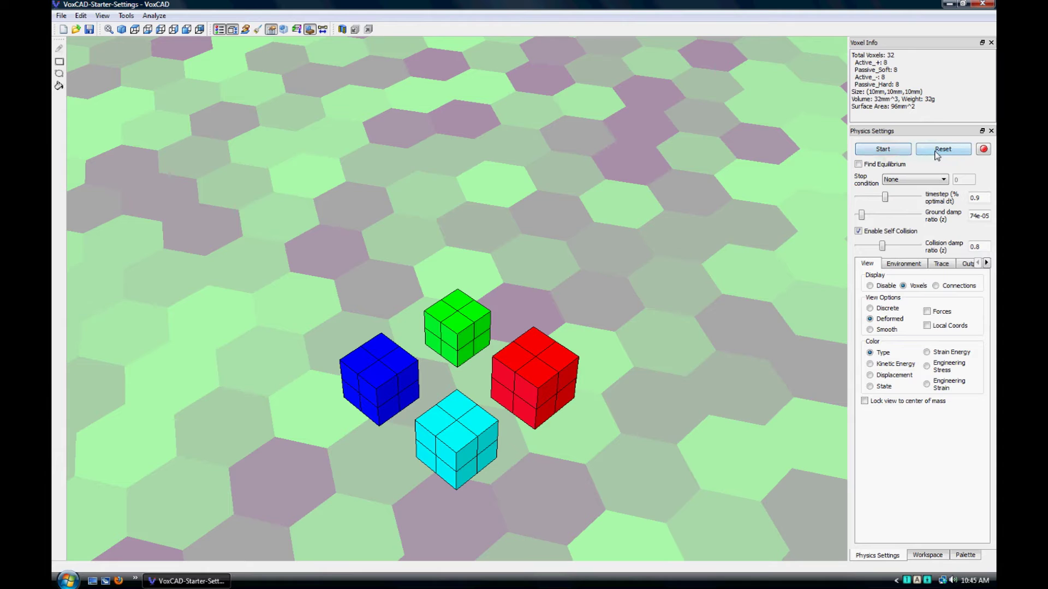
click(936, 154)
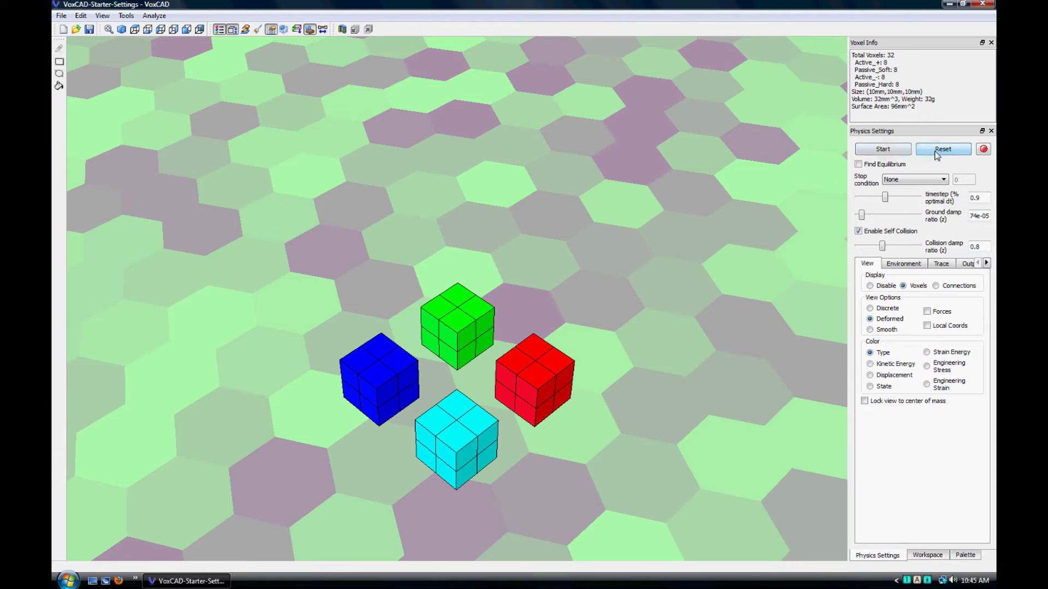
drag(408, 411, 427, 343)
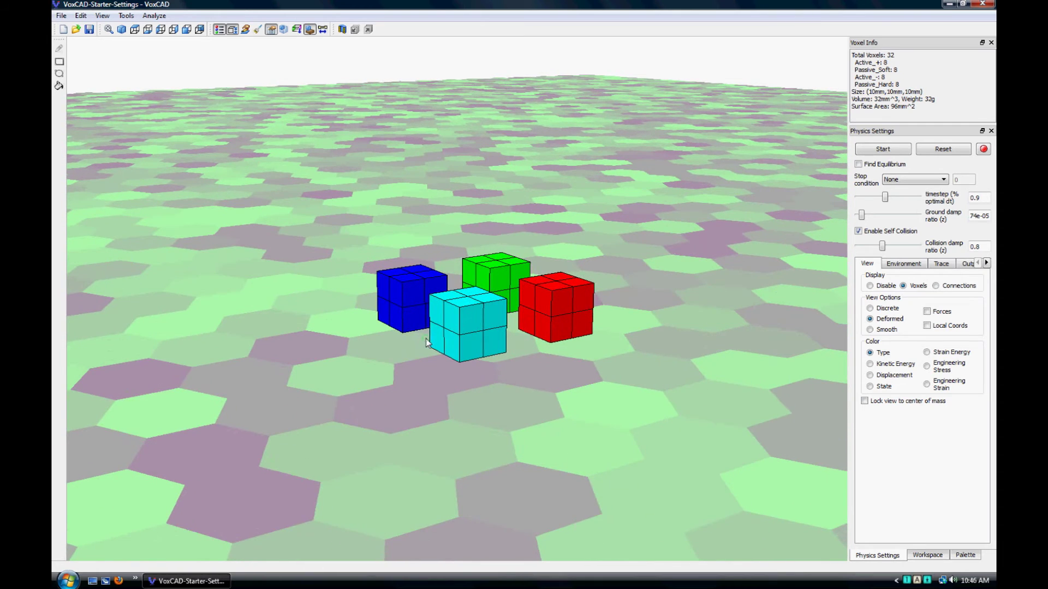
drag(507, 218, 478, 263)
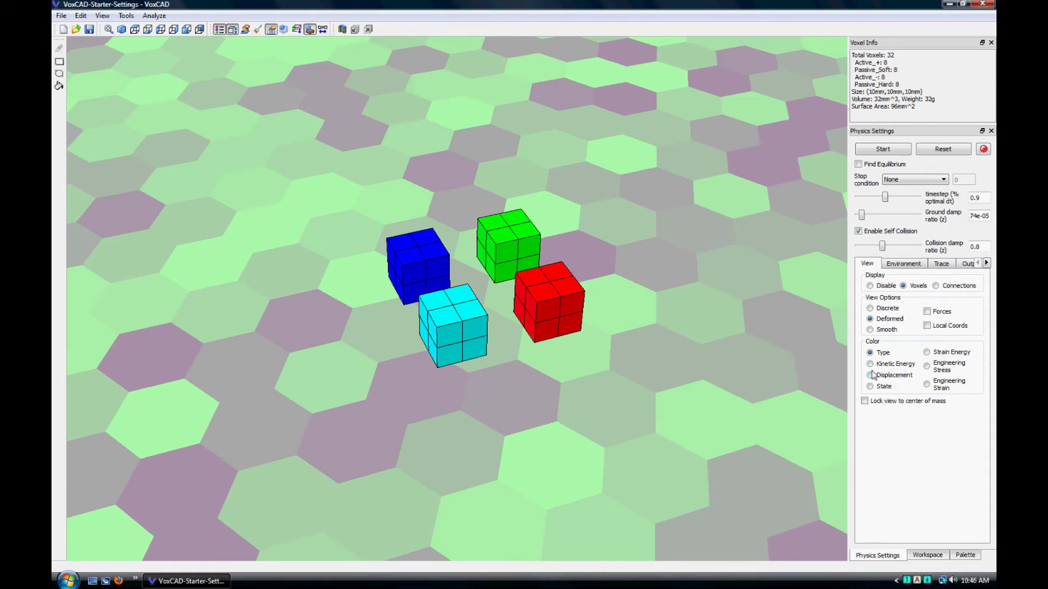
Step: Open the Environment tab and uncheck Vary Temperature, leaving Temp at 0 °C
click(902, 264)
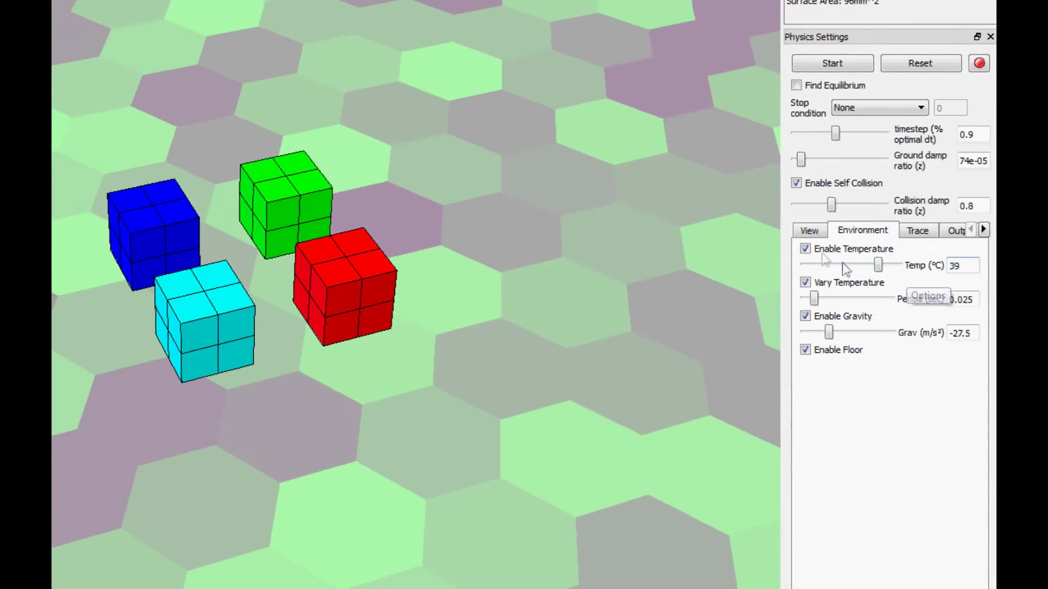
click(602, 154)
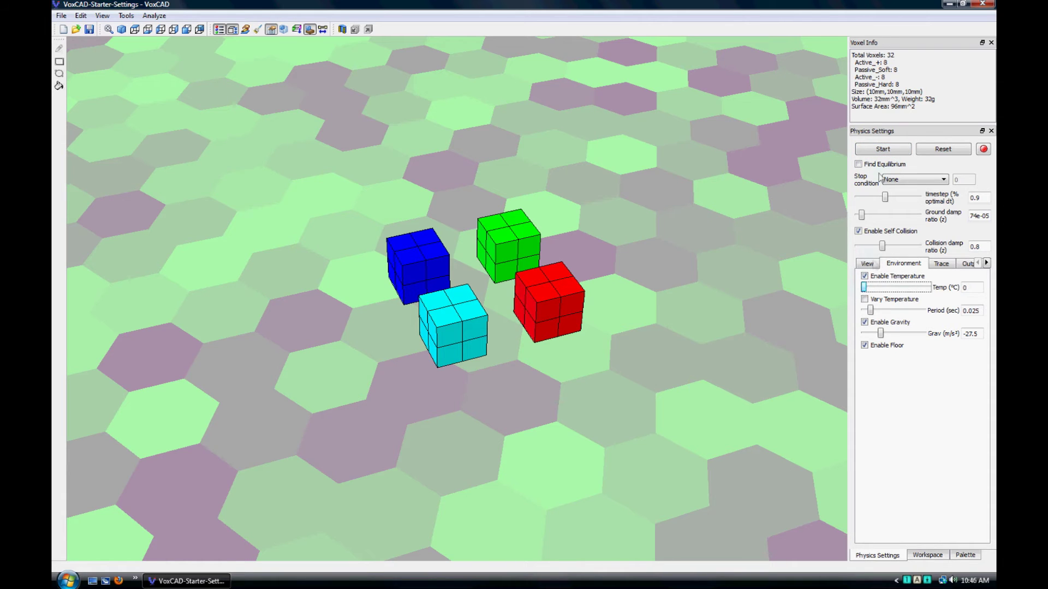
Step: Start the simulation, set Temp to 39 °C, enable Vary Temperature and set its period to 0.225 s
click(884, 151)
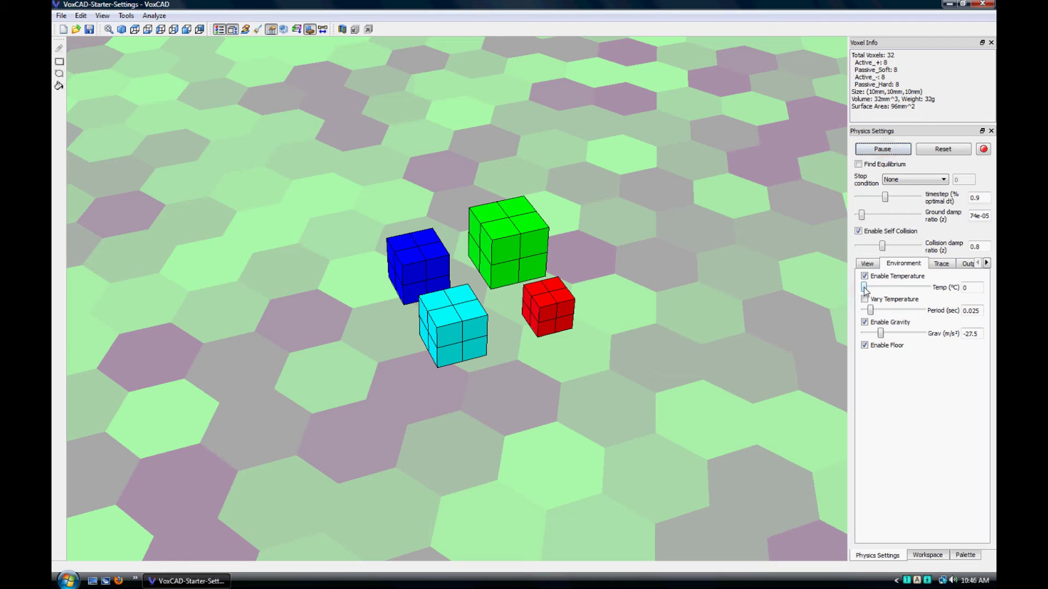
drag(863, 290, 916, 297)
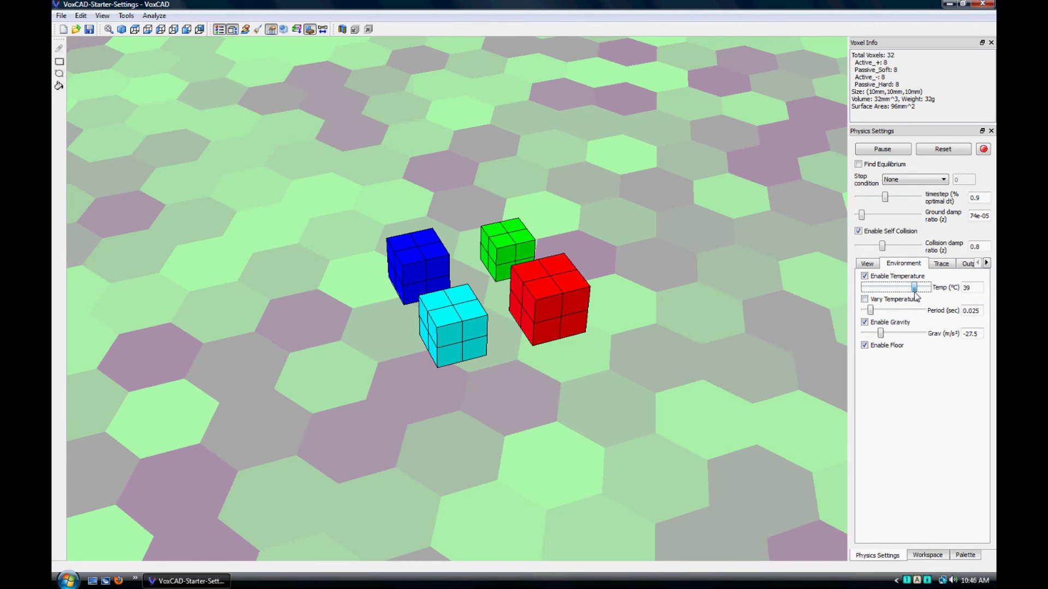
click(865, 300)
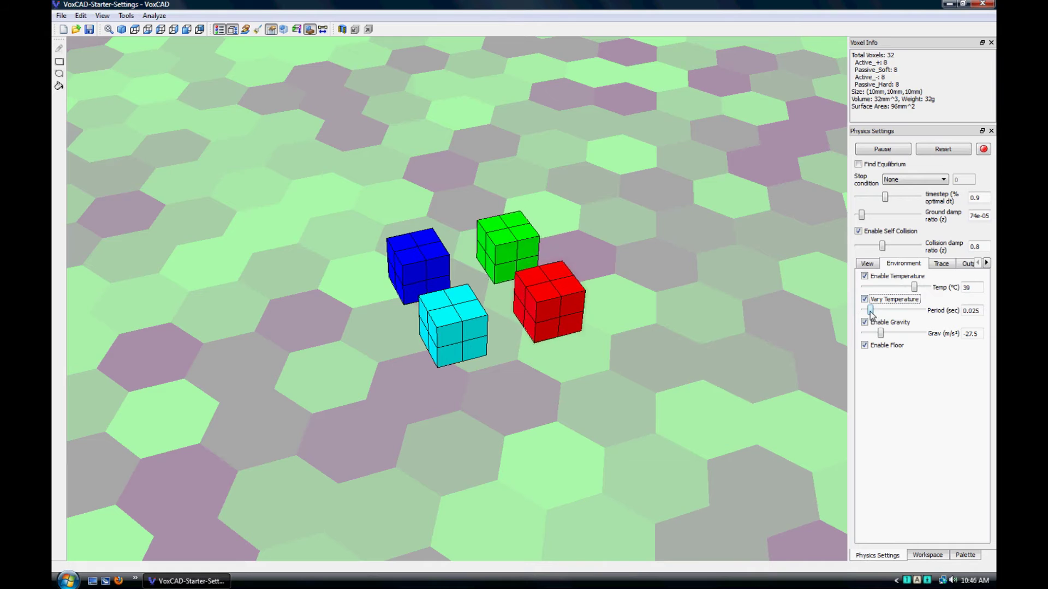
drag(869, 309, 896, 311)
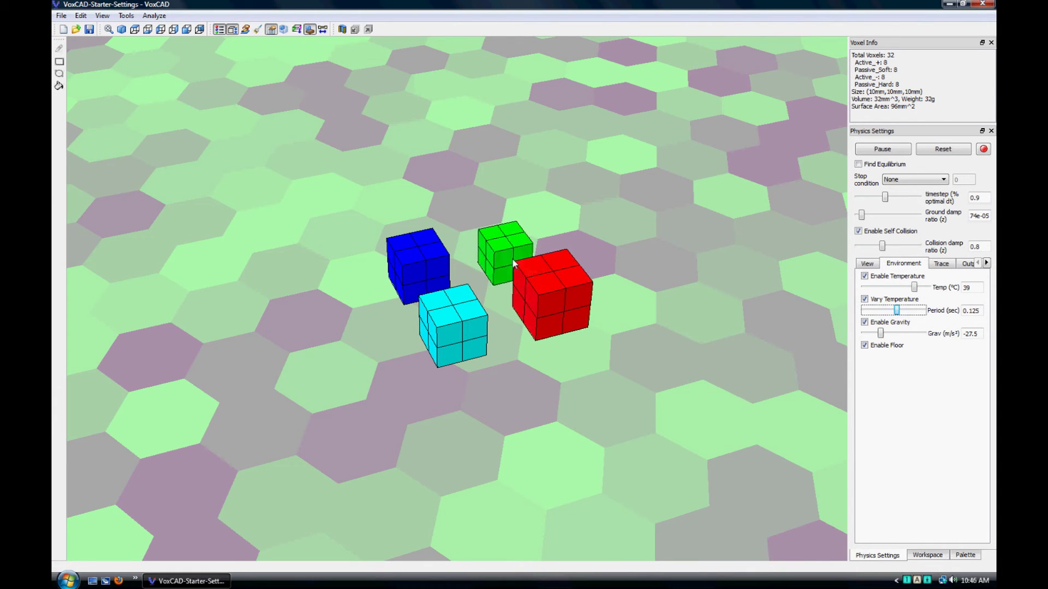
drag(896, 310, 910, 310)
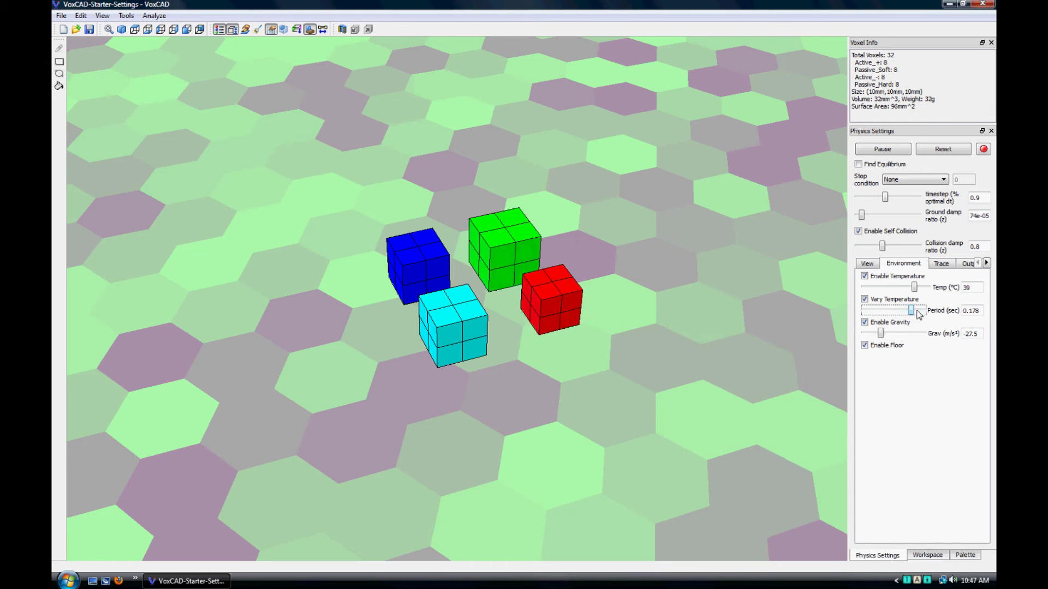
drag(980, 311, 950, 312)
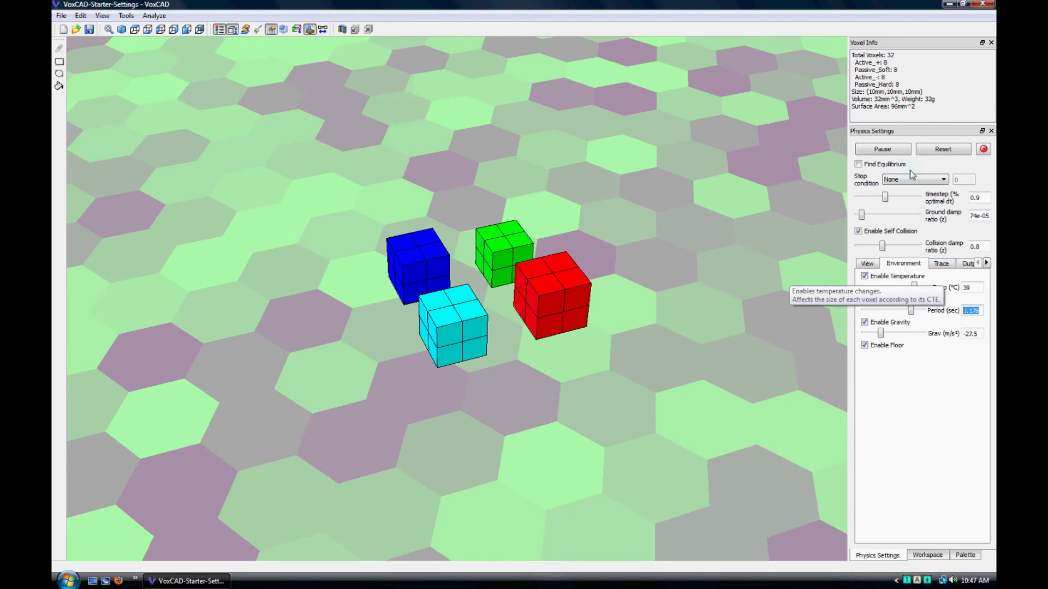
Step: Pause, reset and rerun the cubes with the new period, stop it, and return to voxel editing
click(895, 150)
click(946, 155)
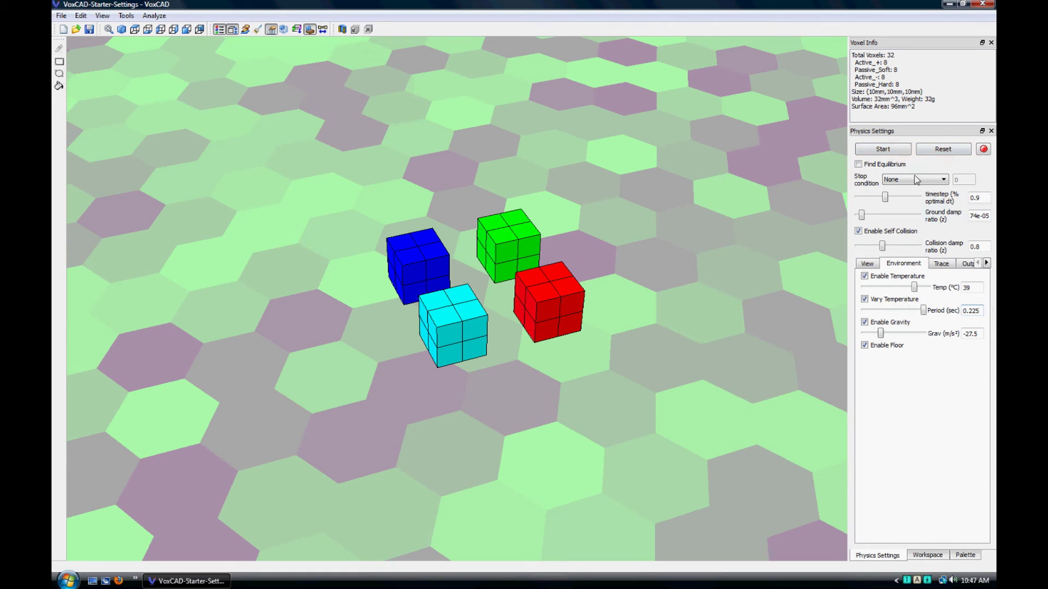
click(884, 148)
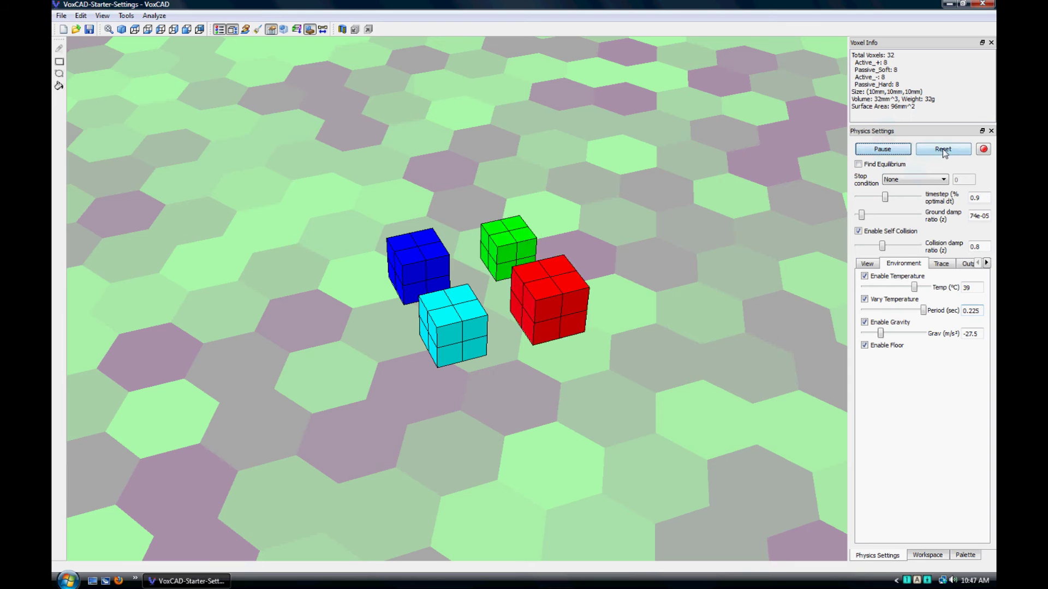
click(896, 153)
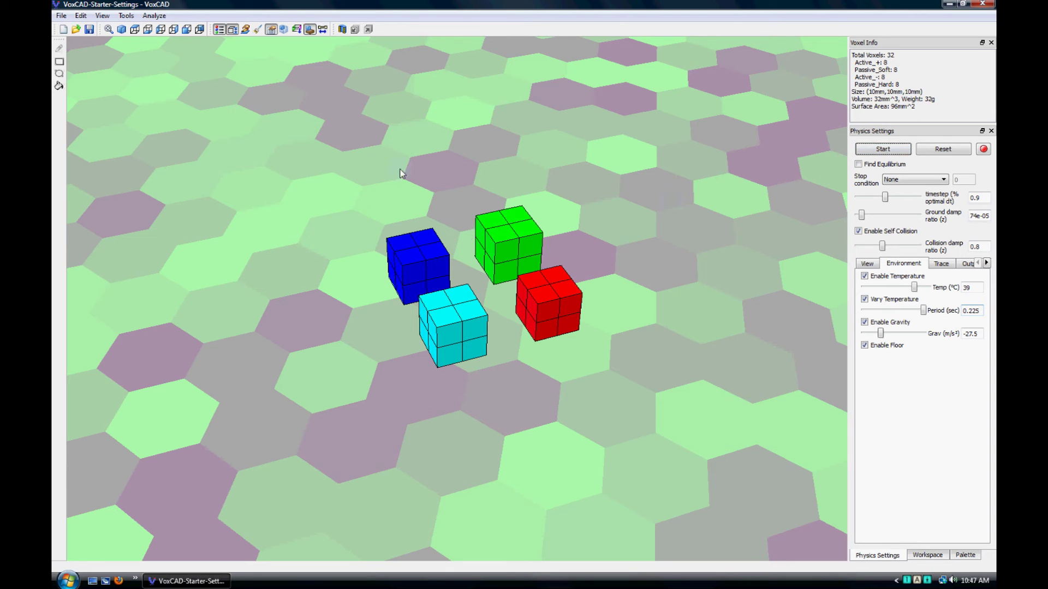
click(247, 30)
Step: Import the RobotRace3.vxa simulation (557 voxels, 30 × 40 × 10 lattice) and view its three robots from several angles
click(62, 16)
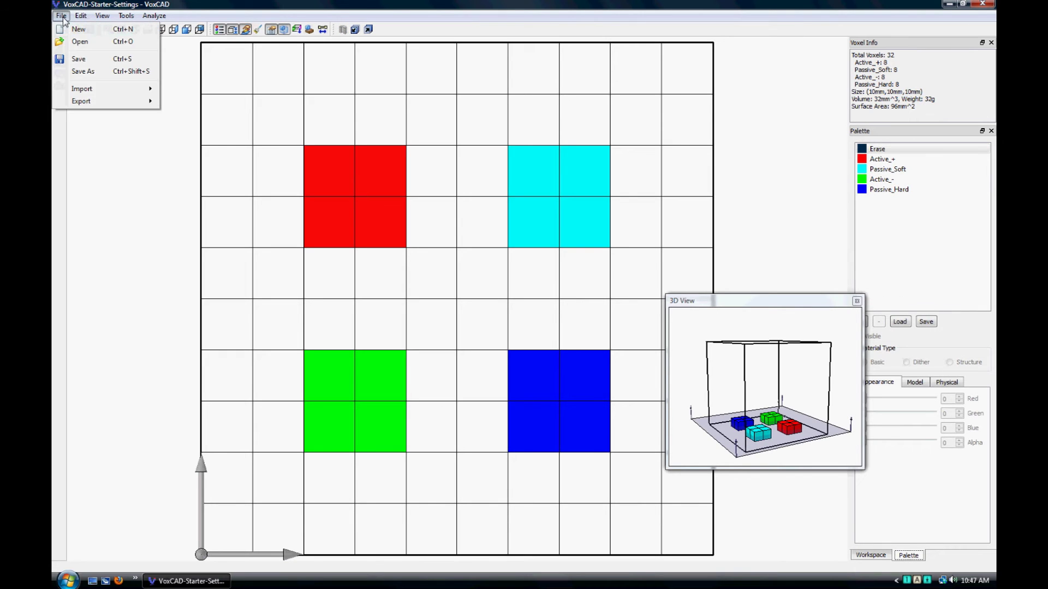
mouse_move(90, 94)
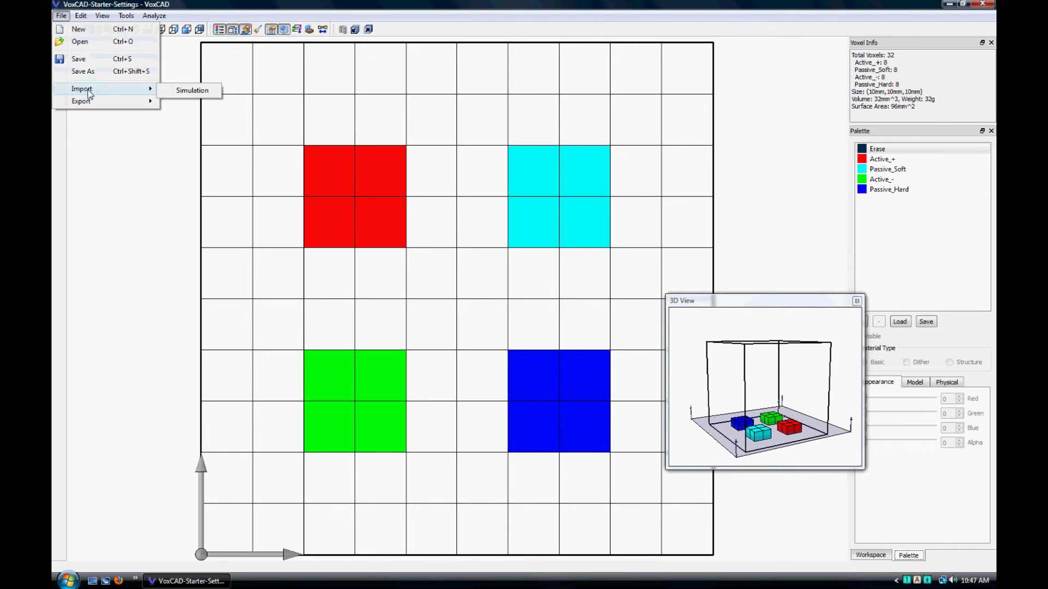
click(182, 95)
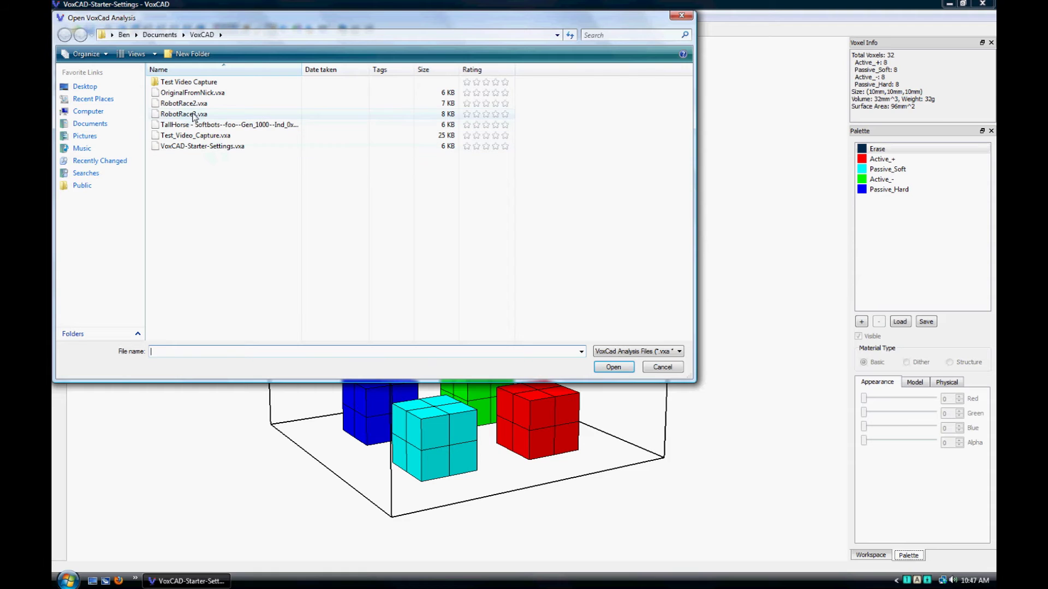
click(193, 114)
click(613, 368)
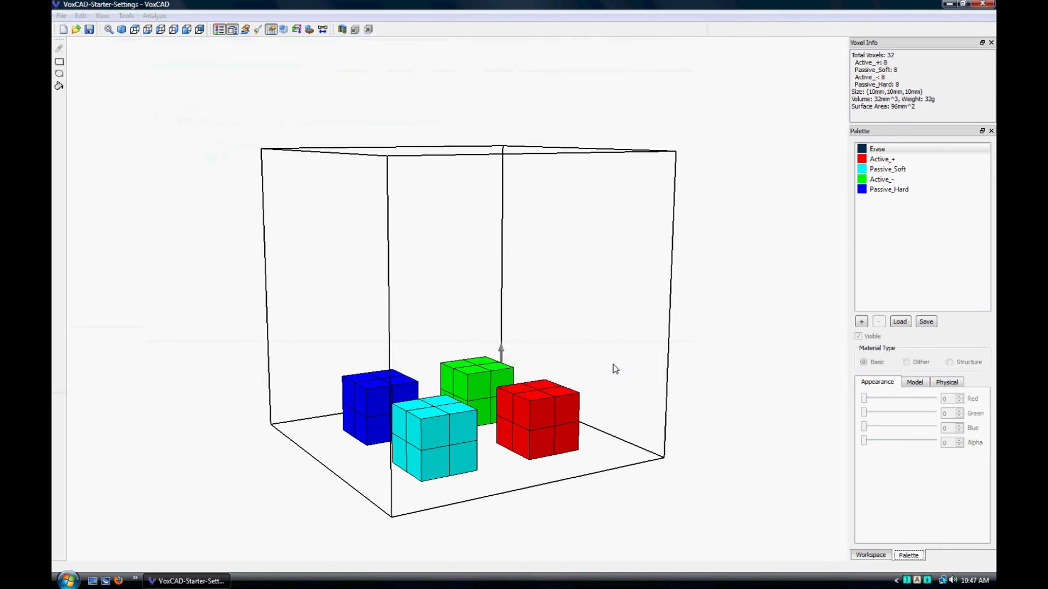
drag(258, 239, 317, 244)
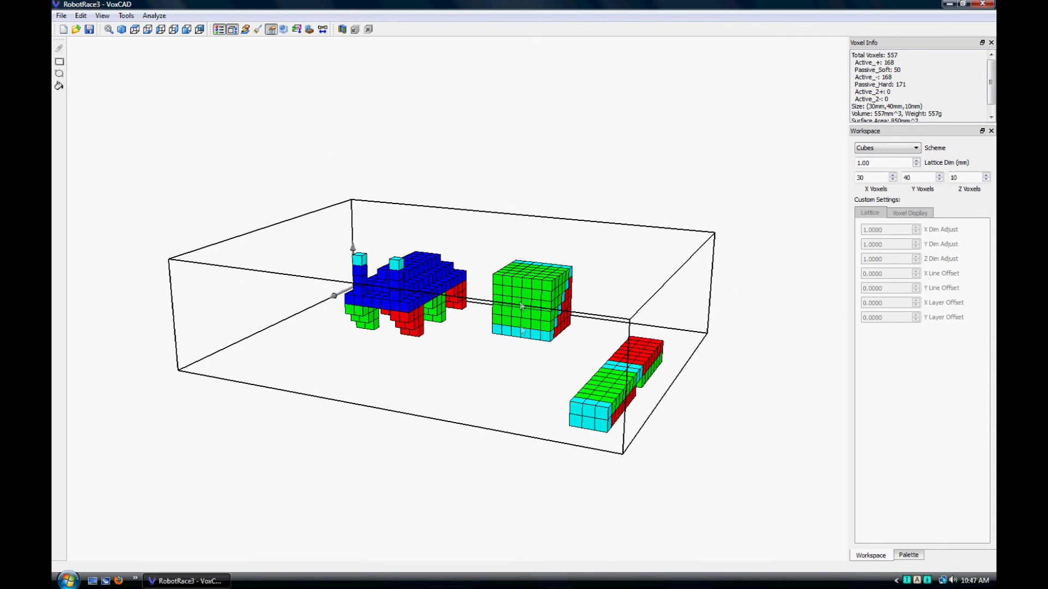
drag(449, 333, 531, 330)
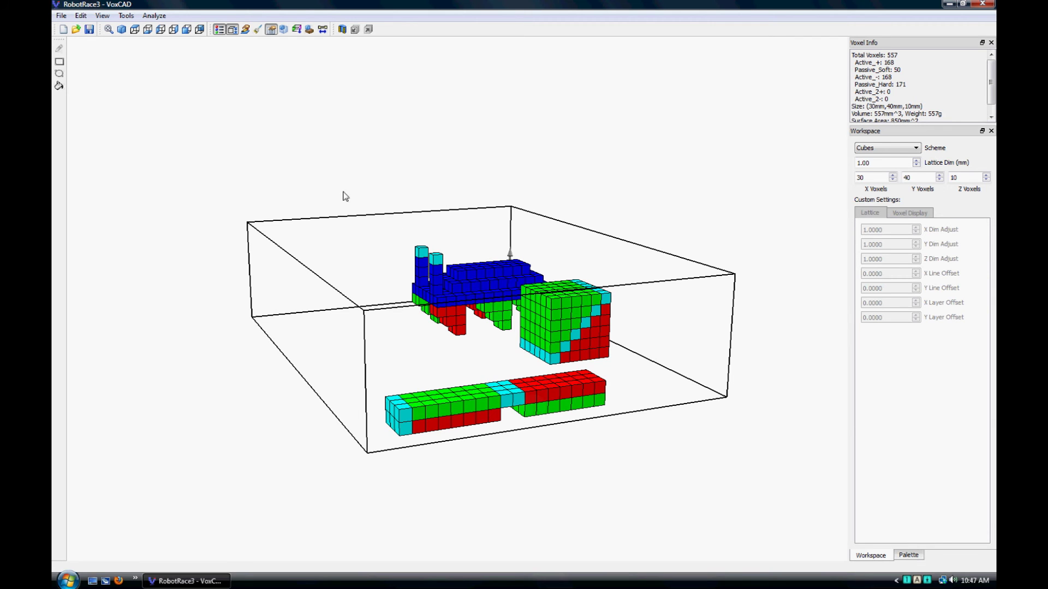
drag(343, 196, 295, 122)
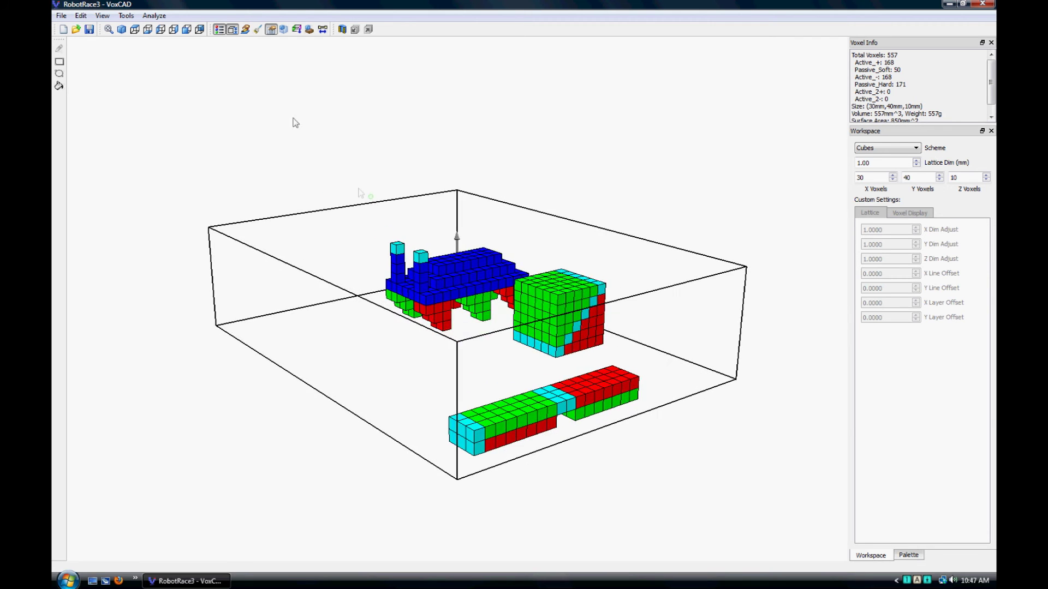
Step: Run the Physics Sandbox on the three RobotRace3 robots, watching from level, overhead and angled views
click(310, 30)
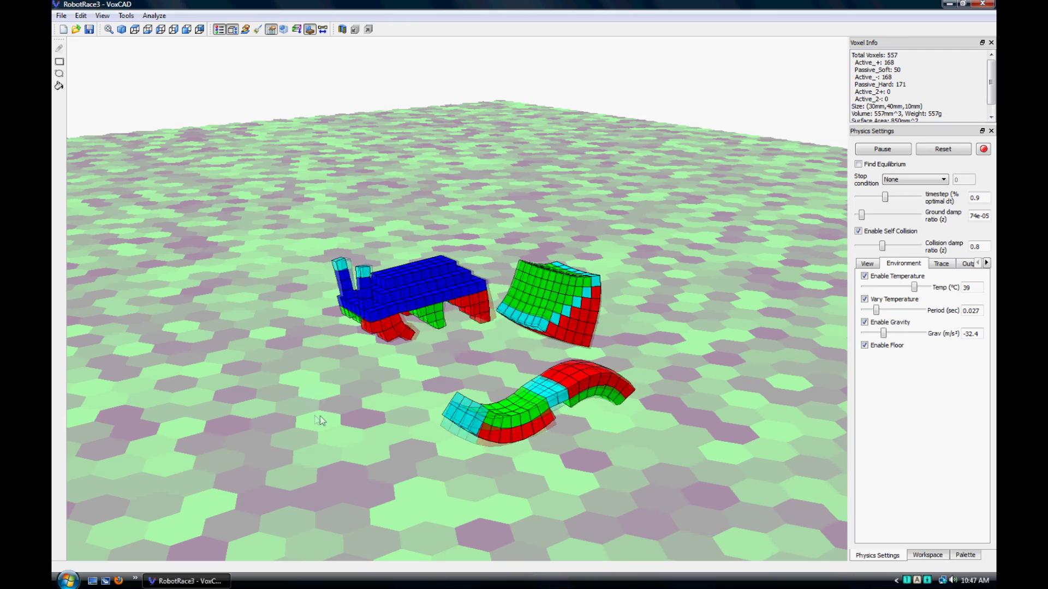
drag(290, 381, 256, 376)
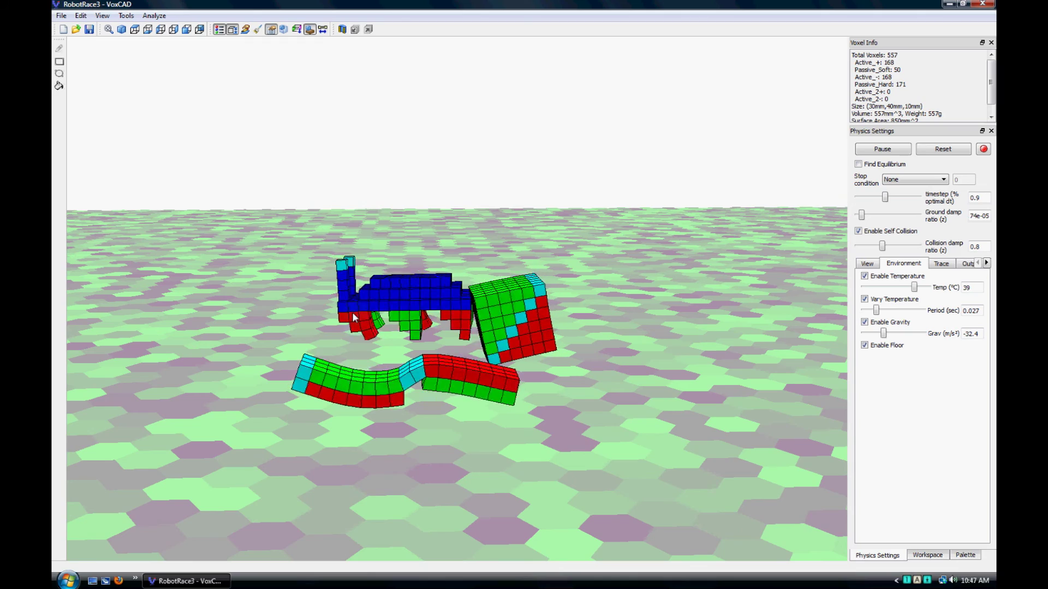
drag(250, 256, 392, 343)
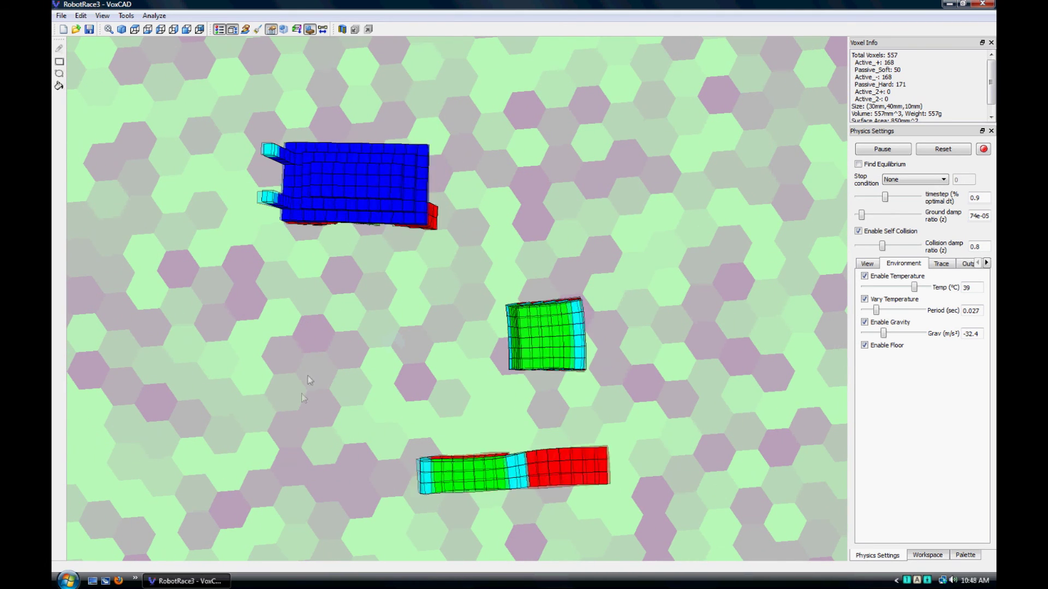
drag(332, 430, 348, 364)
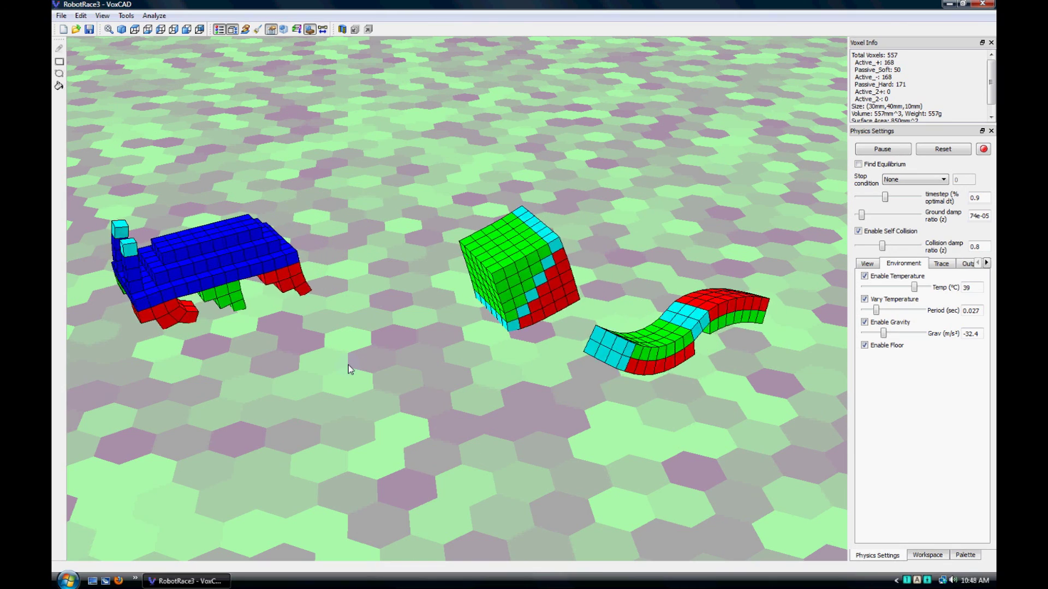
scroll(350, 369, down, 5)
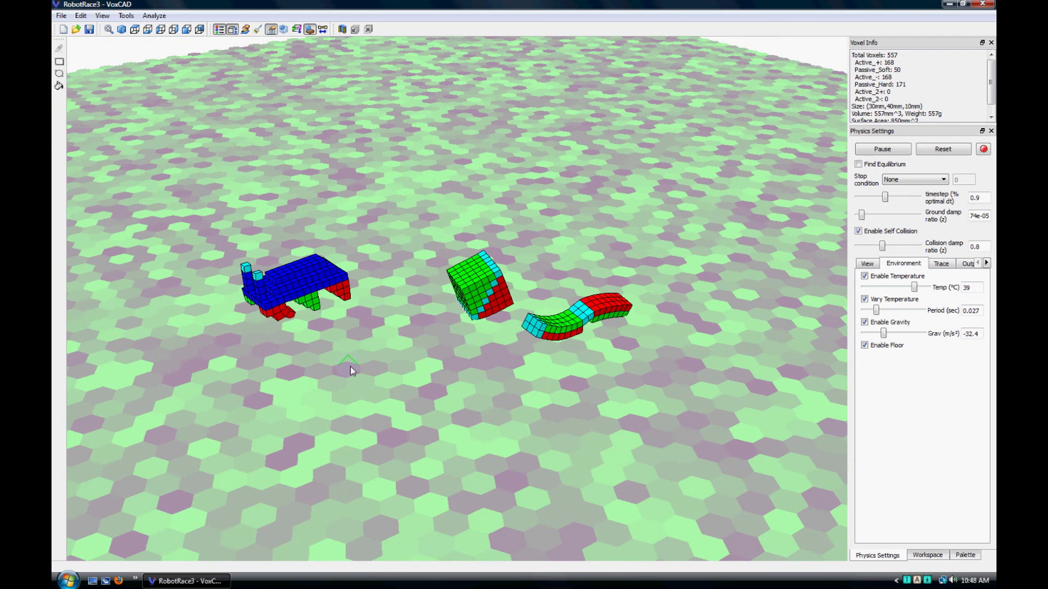